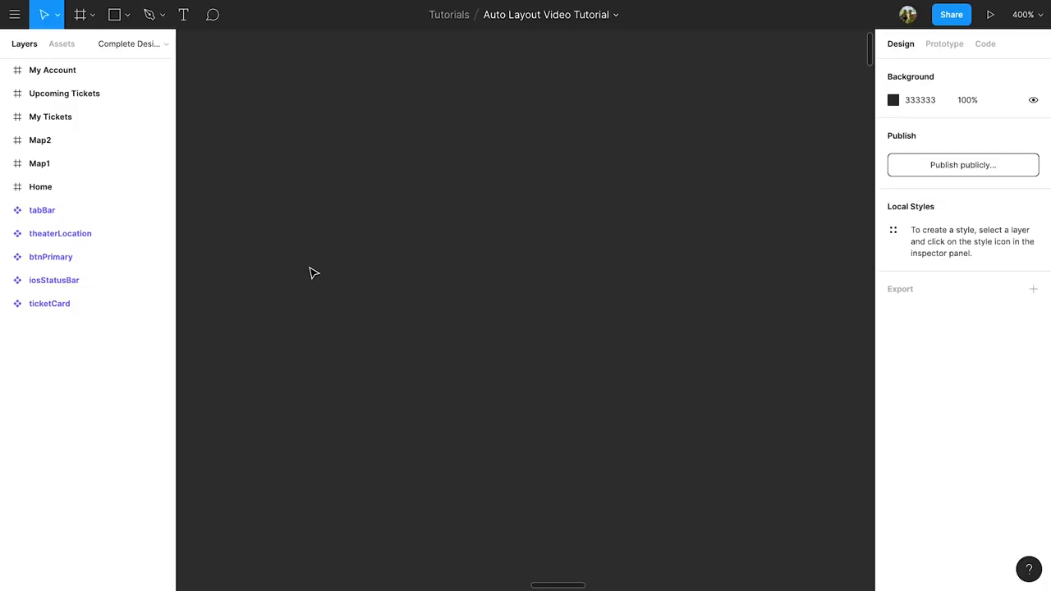
- Add a text layer reading 3:30PM on the empty canvas
{"action": "key", "text": "t"}
{"action": "left_click", "coordinate": [258, 230]}
{"action": "type", "text": "3"}
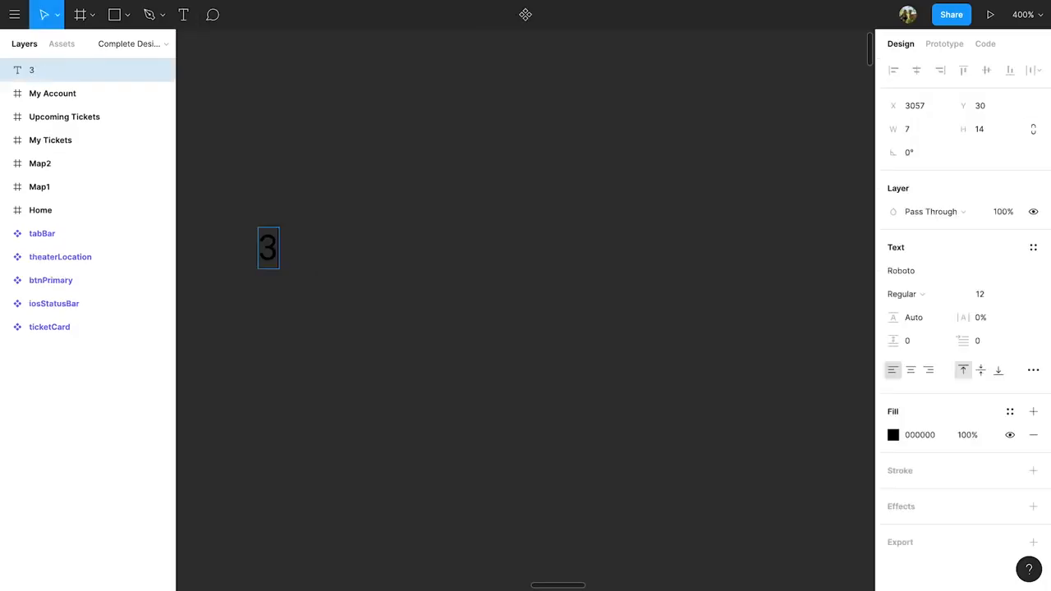
{"action": "type", "text": ":30PM"}
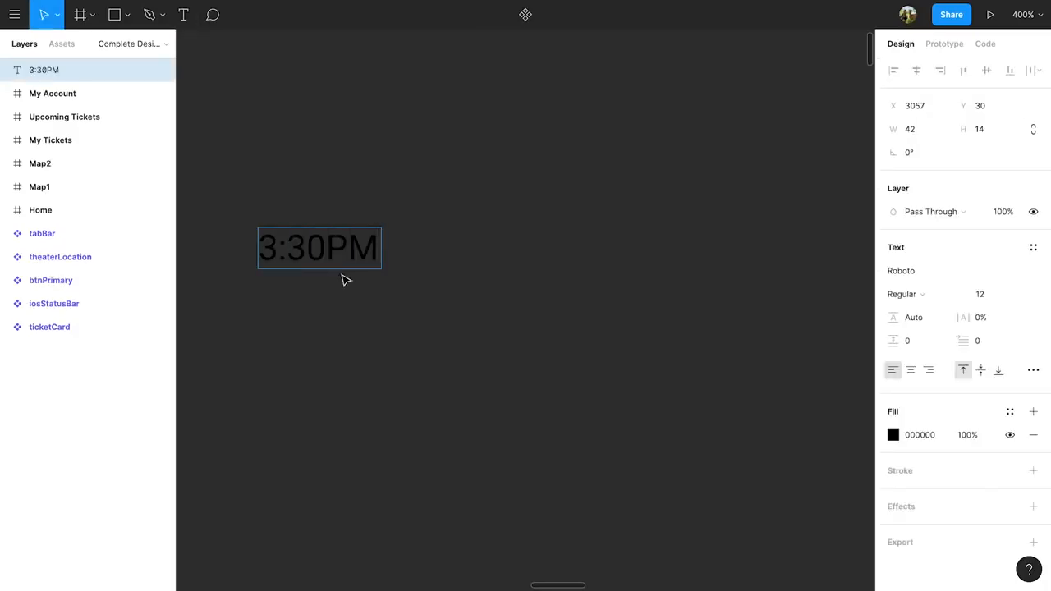
{"action": "key", "text": "Escape"}
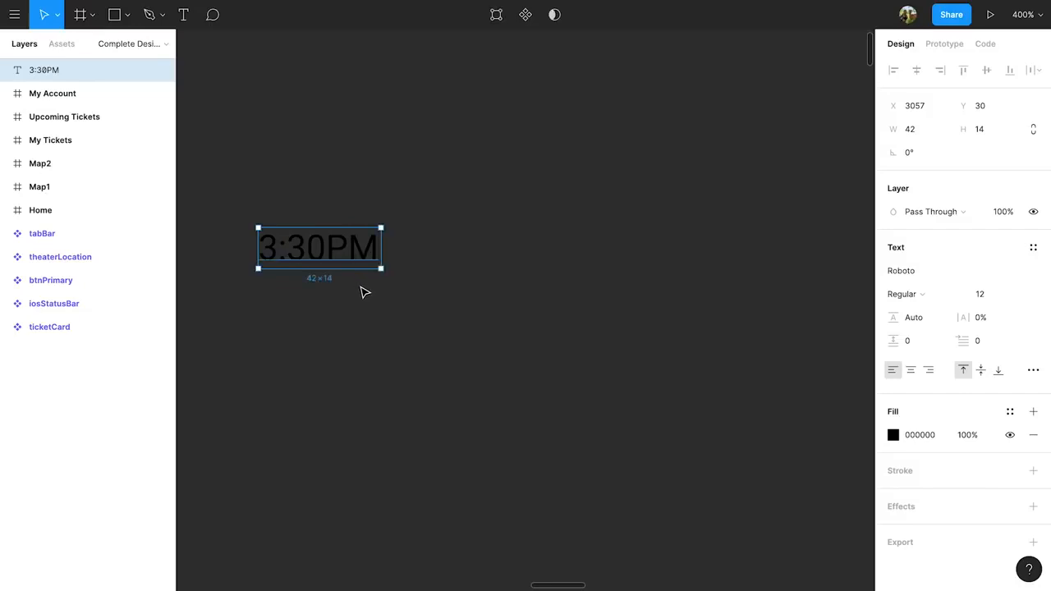
- Wrap the 3:30PM text in an auto layout frame and give the frame an FFFFFF fill
{"action": "key", "text": "shift+a"}
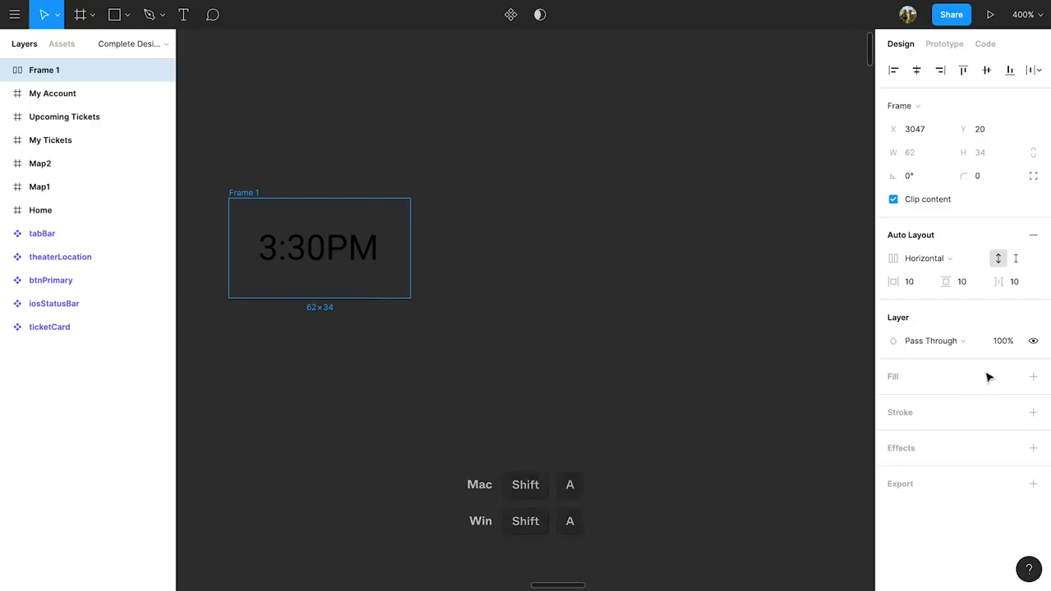
{"action": "left_click", "coordinate": [1032, 376]}
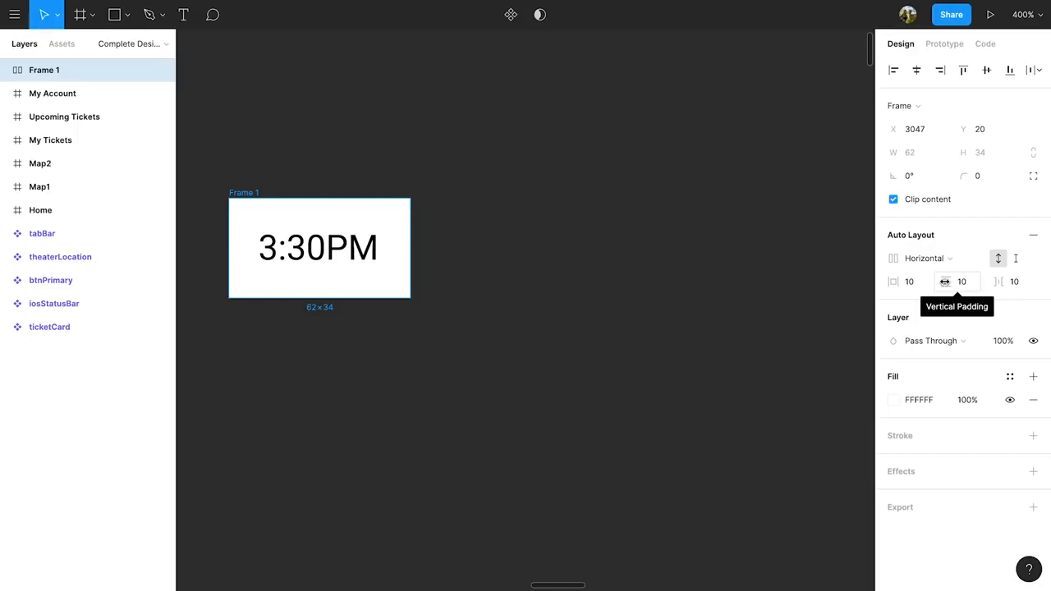
- Test the frame's resizing by changing its text to 12:15PM, to 9:45PM and back to 3:30PM
{"action": "double_click", "coordinate": [302, 251]}
{"action": "type", "text": "12:15PM"}
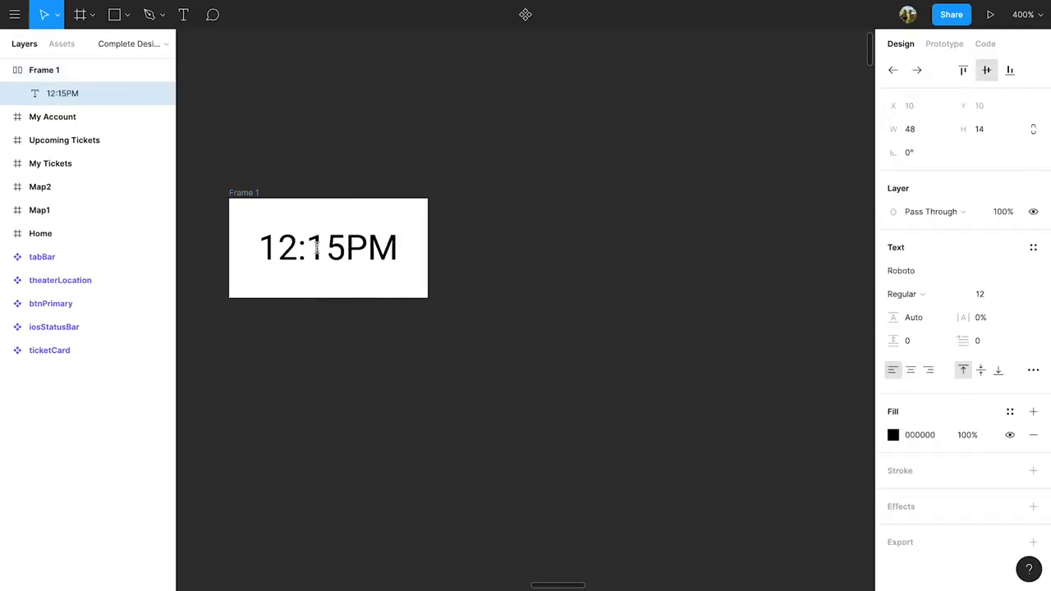
{"action": "key", "text": "ctrl+shift+Left"}
{"action": "key", "text": "ctrl+shift+Left"}
{"action": "key", "text": "ctrl+shift+Left"}
{"action": "type", "text": "9:45PM"}
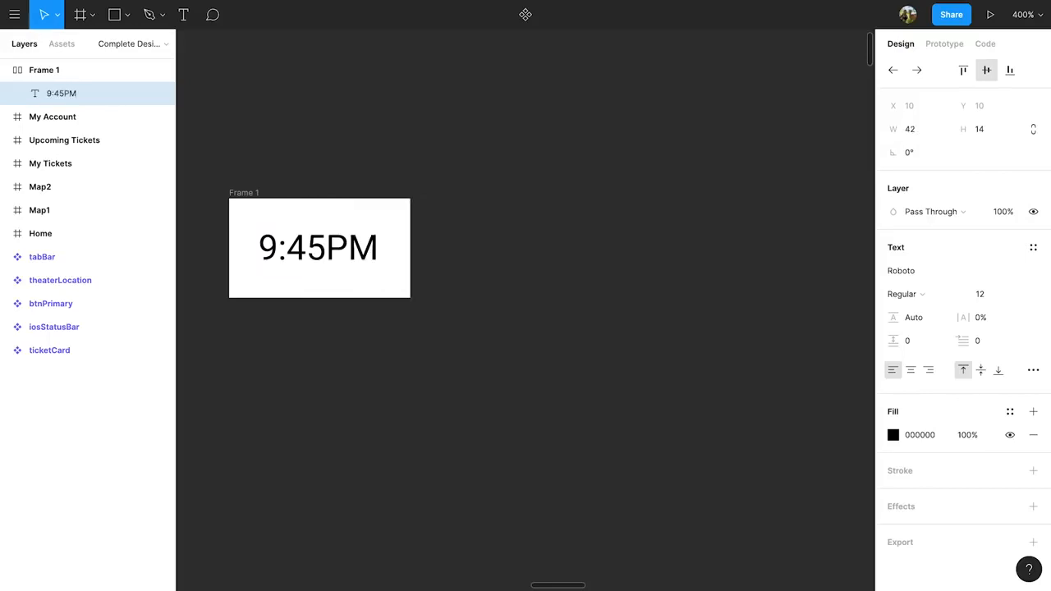
{"action": "key", "text": "ctrl+shift+Left"}
{"action": "key", "text": "ctrl+shift+Left"}
{"action": "key", "text": "ctrl+shift+Left"}
{"action": "type", "text": "3:3"}
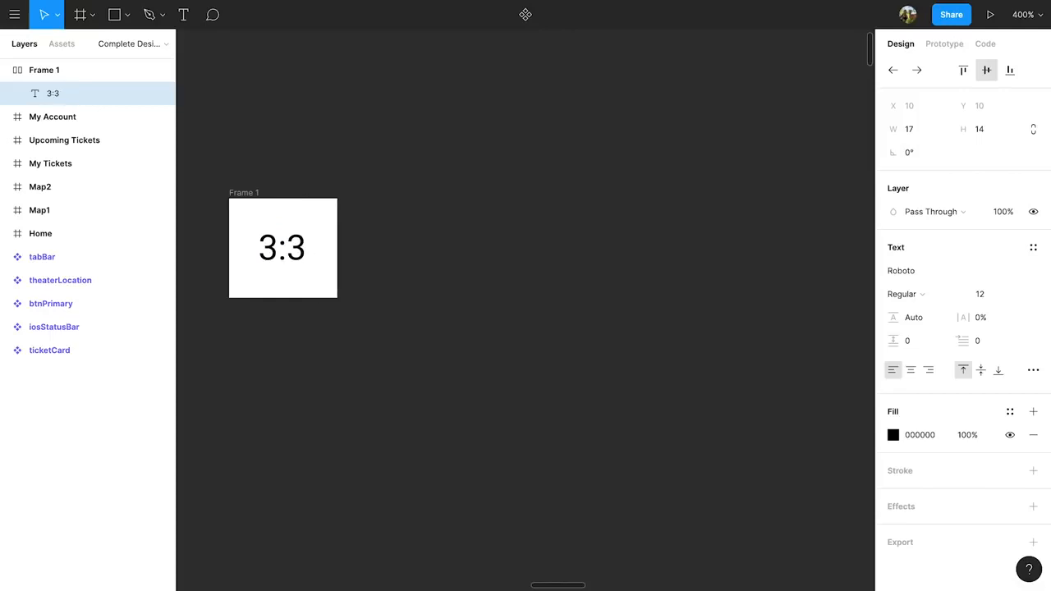
{"action": "type", "text": "0PM"}
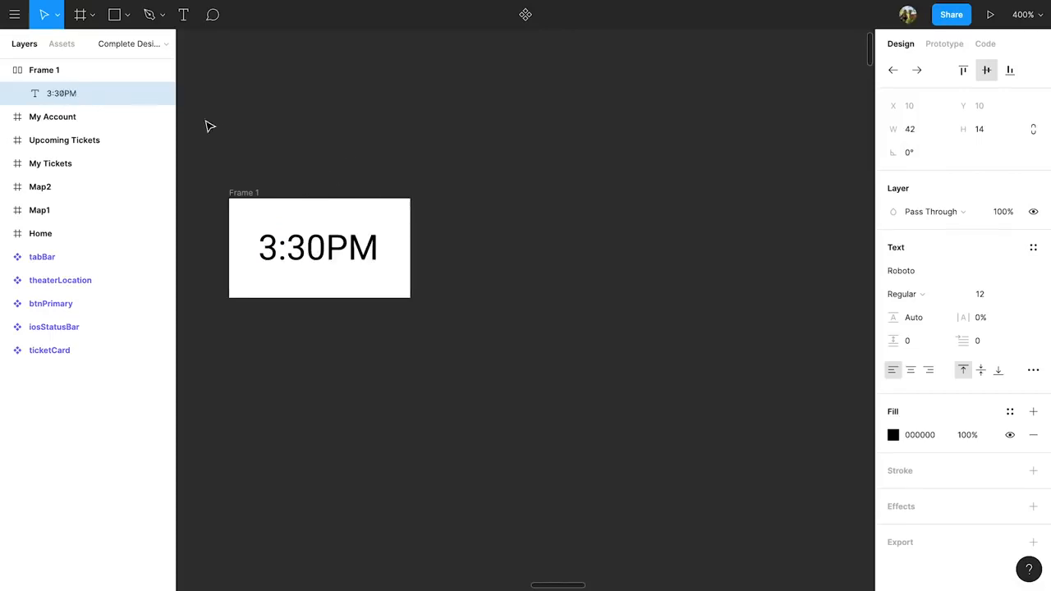
- Rename the auto layout frame around the 3:30PM text as button
{"action": "right_click", "coordinate": [60, 70]}
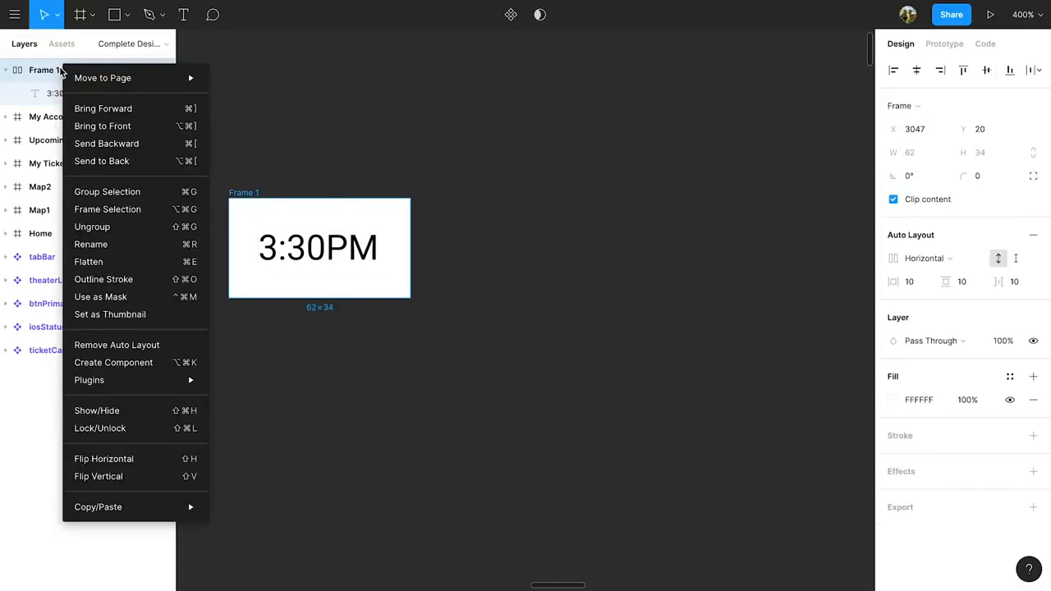
{"action": "left_click", "coordinate": [126, 249]}
{"action": "type", "text": "button"}
{"action": "key", "text": "Return"}
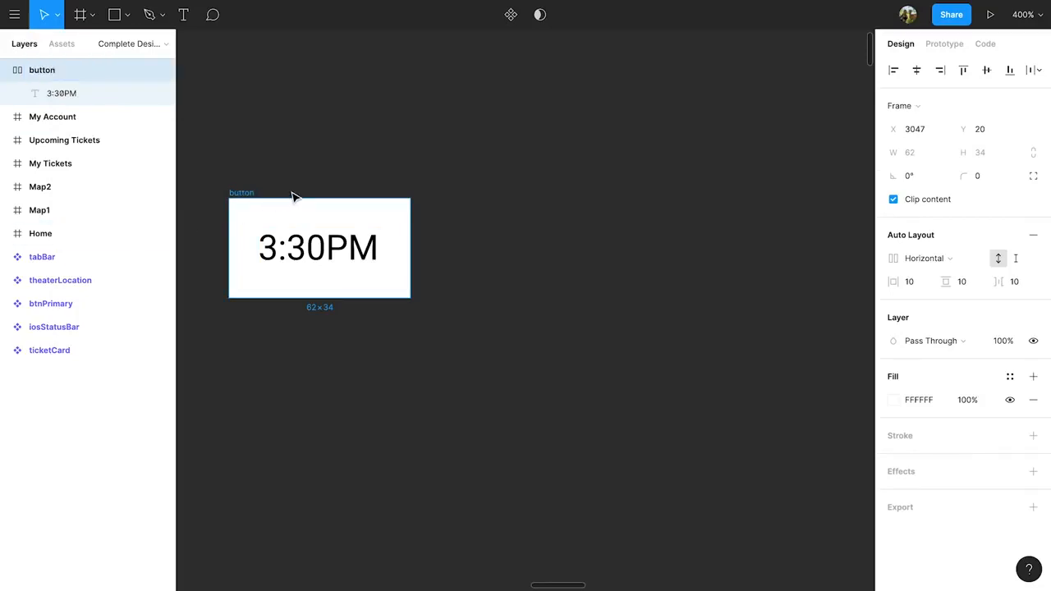
- Set the button frame's corner radius to 8 and its fill colour to 444444
{"action": "left_click", "coordinate": [989, 177]}
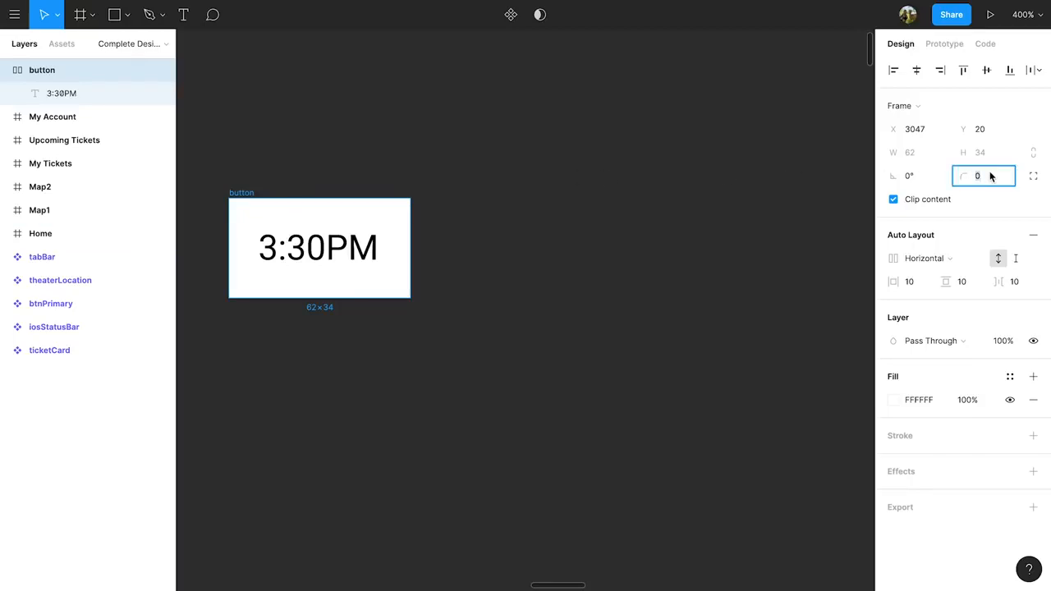
{"action": "type", "text": "8"}
{"action": "key", "text": "Return"}
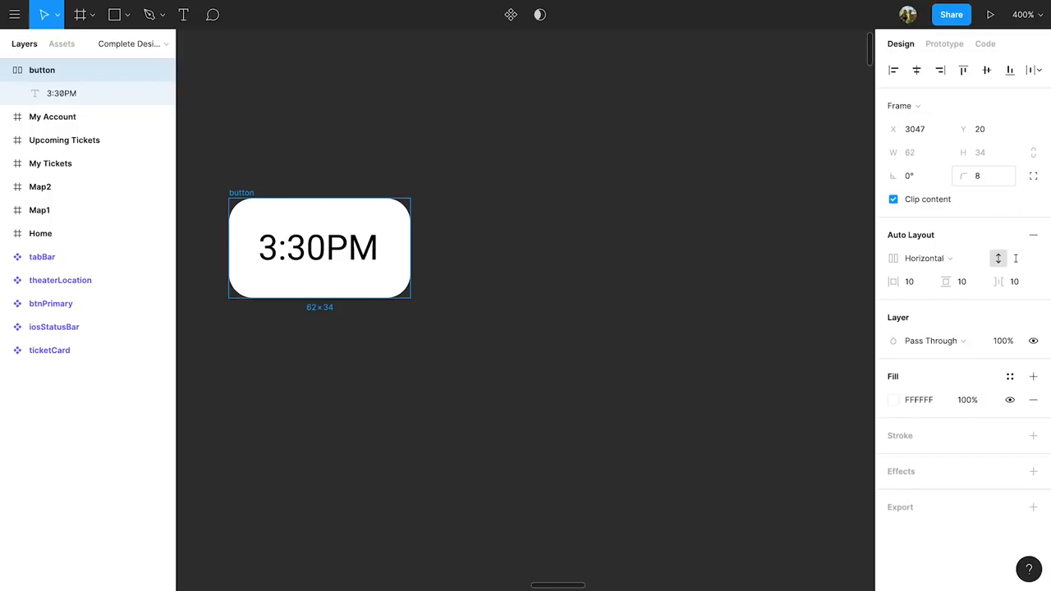
{"action": "left_click", "coordinate": [933, 400]}
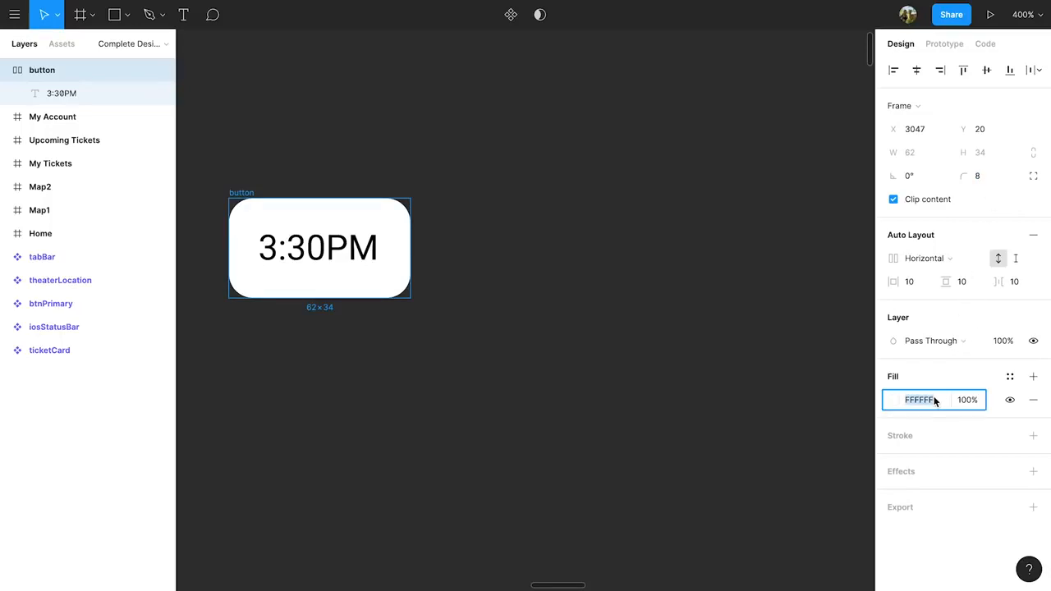
{"action": "type", "text": "444444"}
{"action": "key", "text": "Return"}
- Set the fill colour of the 3:30PM text inside the button to EEEEEE
{"action": "key", "text": "Return"}
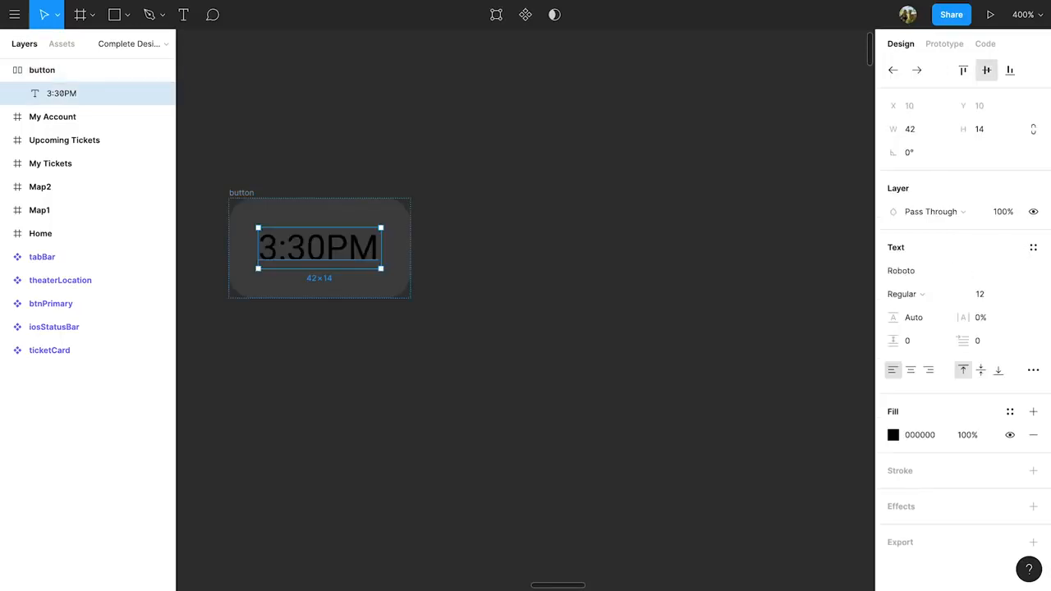
{"action": "left_click", "coordinate": [928, 435]}
{"action": "type", "text": "EEEEEE"}
{"action": "key", "text": "Return"}
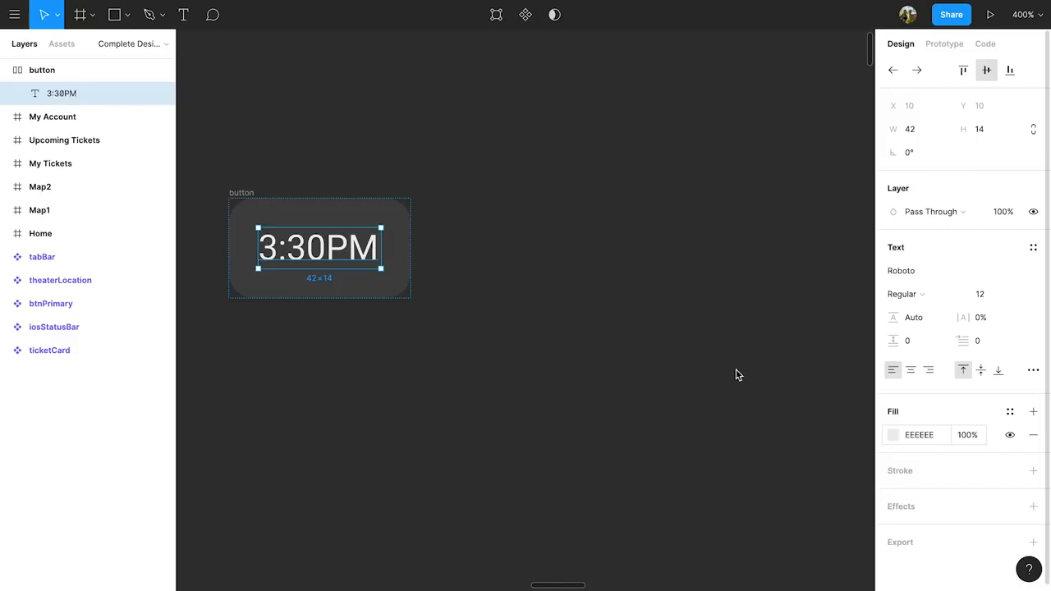
- Wrap the button in an outer auto layout frame and duplicate the button twice inside it
{"action": "left_click", "coordinate": [251, 195]}
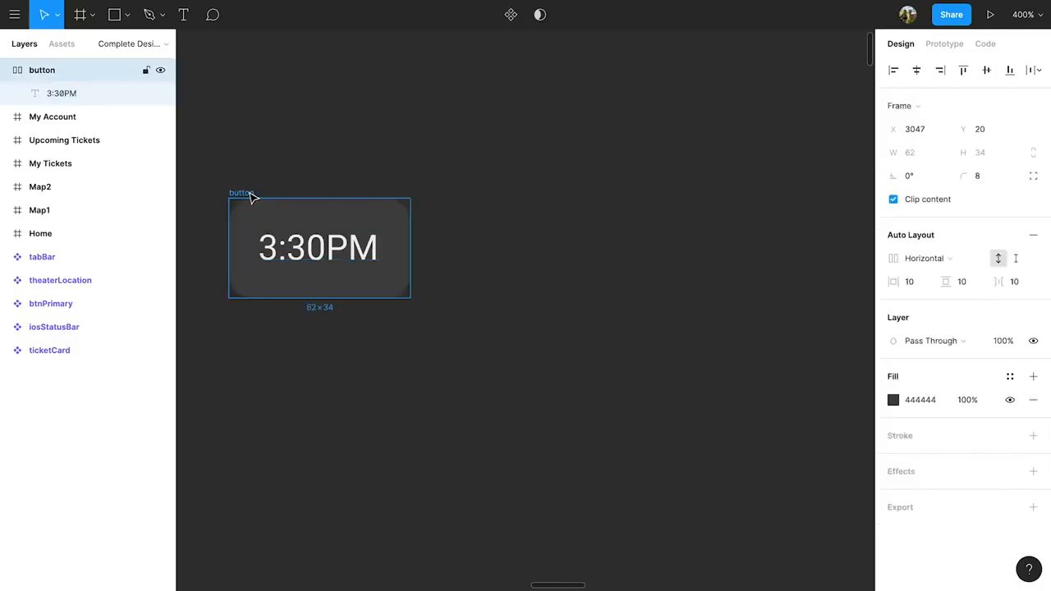
{"action": "key", "text": "shift+a"}
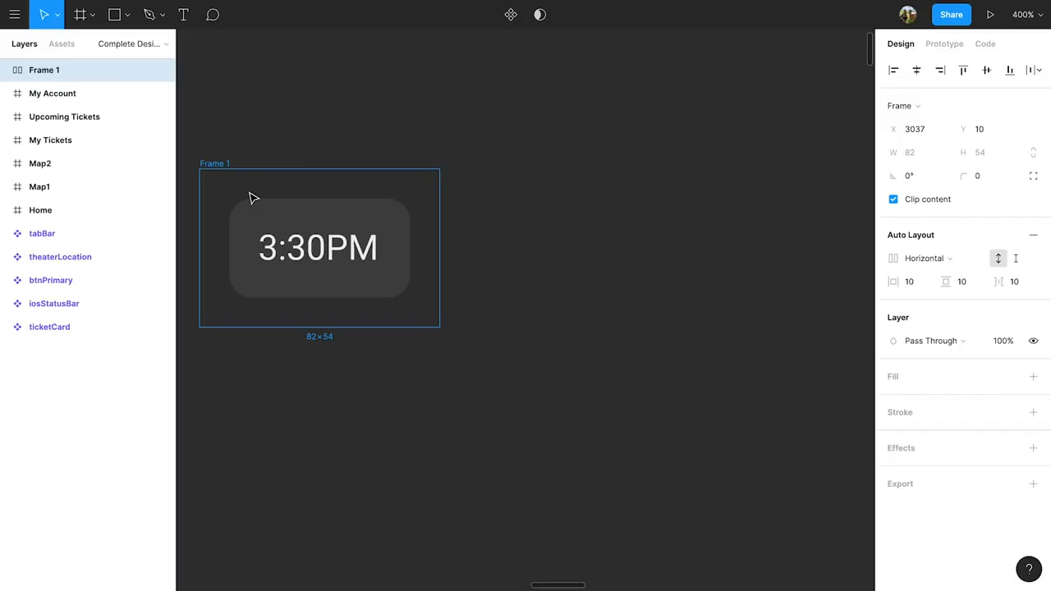
{"action": "left_click", "coordinate": [260, 213]}
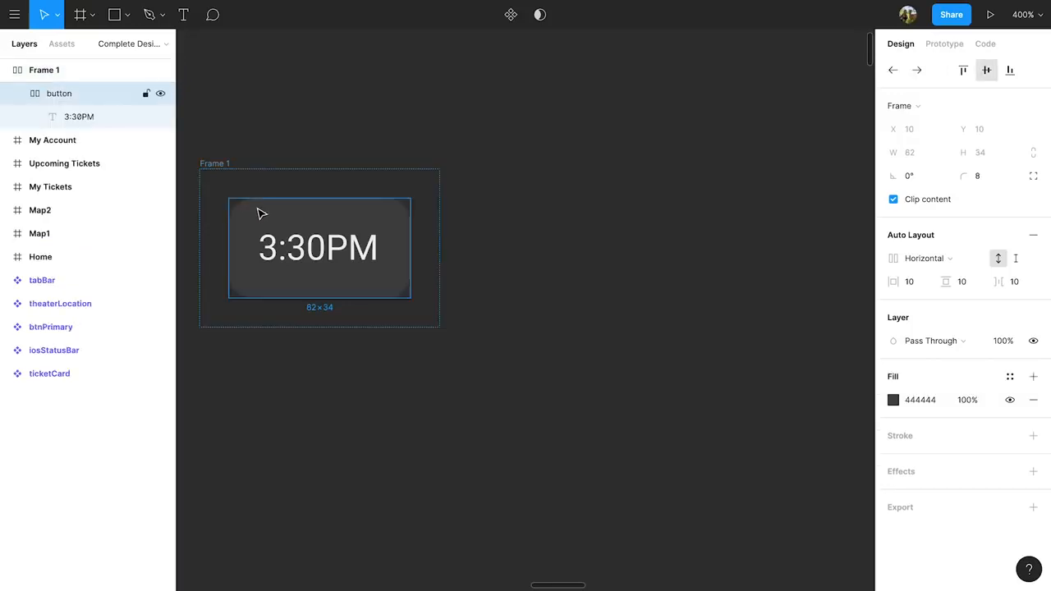
{"action": "key", "text": "ctrl+d"}
{"action": "key", "text": "ctrl+d"}
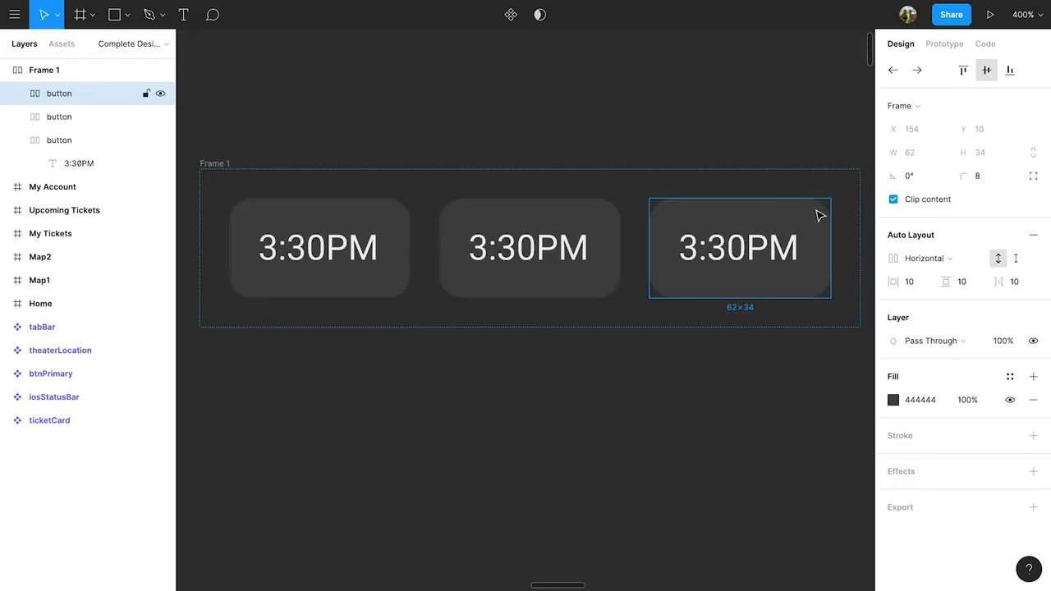
- Try the outer frame's auto layout direction as Vertical and return it to Horizontal
{"action": "key", "text": "Escape"}
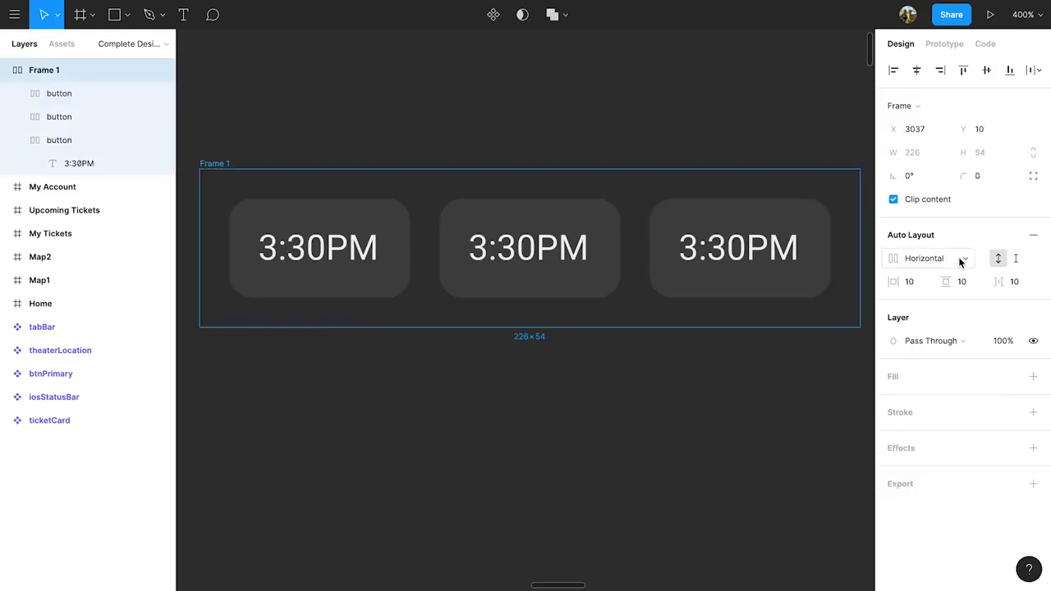
{"action": "left_click", "coordinate": [961, 261]}
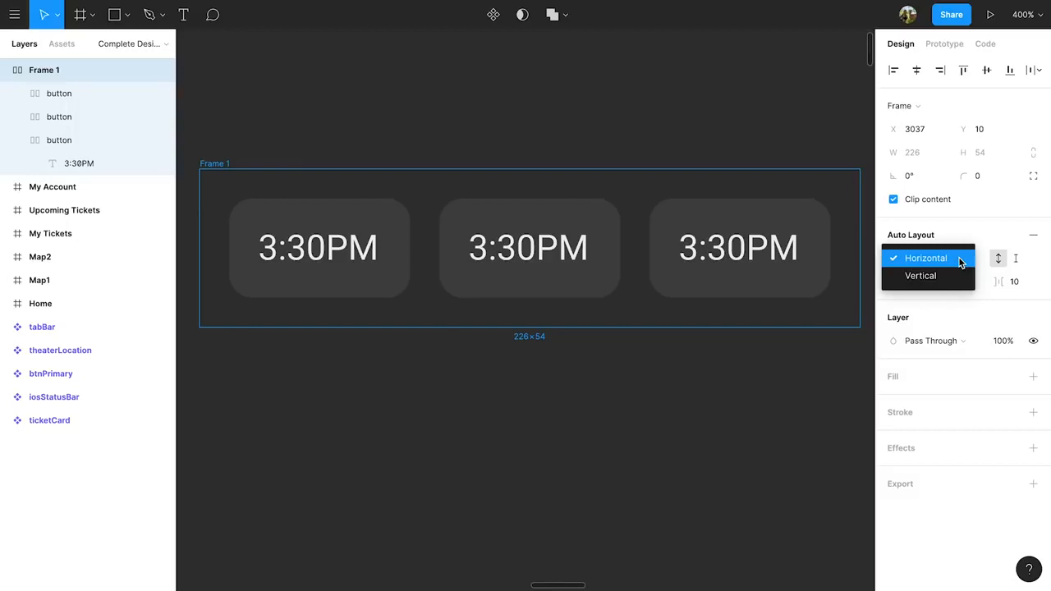
{"action": "left_click", "coordinate": [957, 277]}
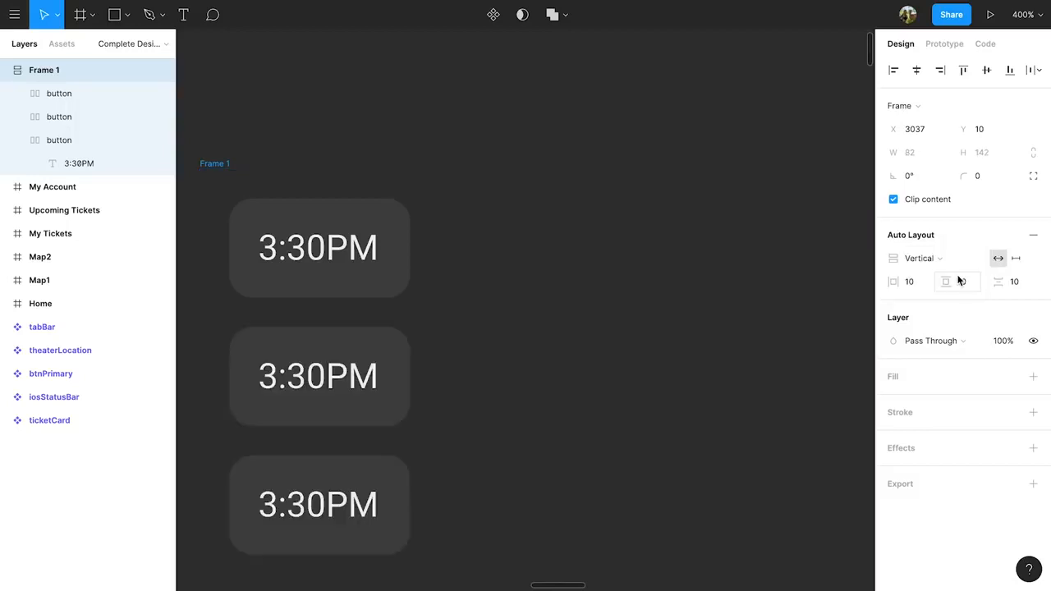
{"action": "left_click", "coordinate": [952, 261]}
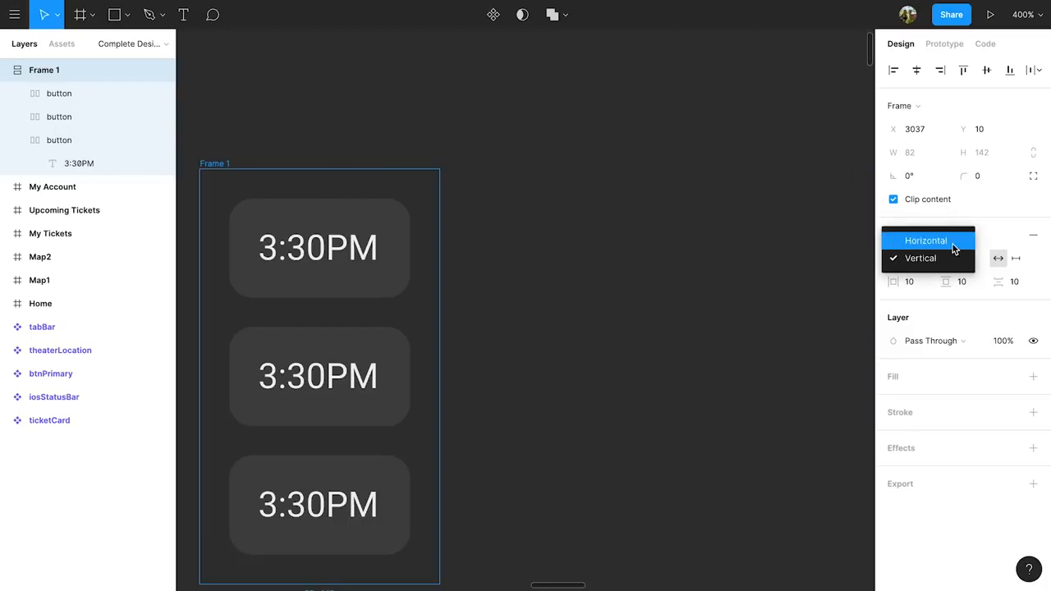
{"action": "left_click", "coordinate": [954, 246]}
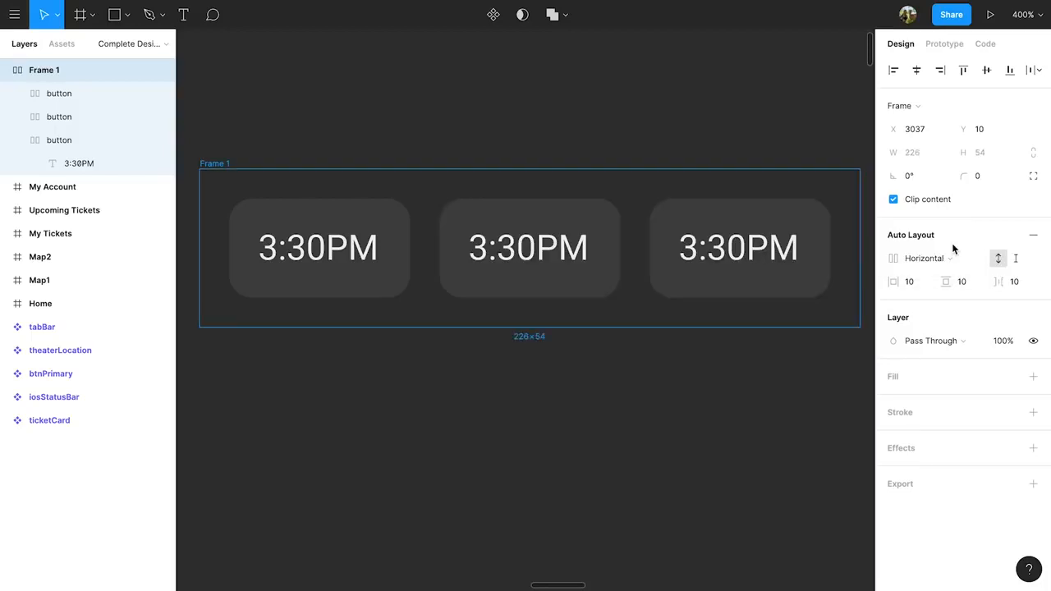
- Set the outer frame's spacing between items to 8 and its horizontal padding to 0
{"action": "left_click", "coordinate": [1016, 282]}
{"action": "type", "text": "8"}
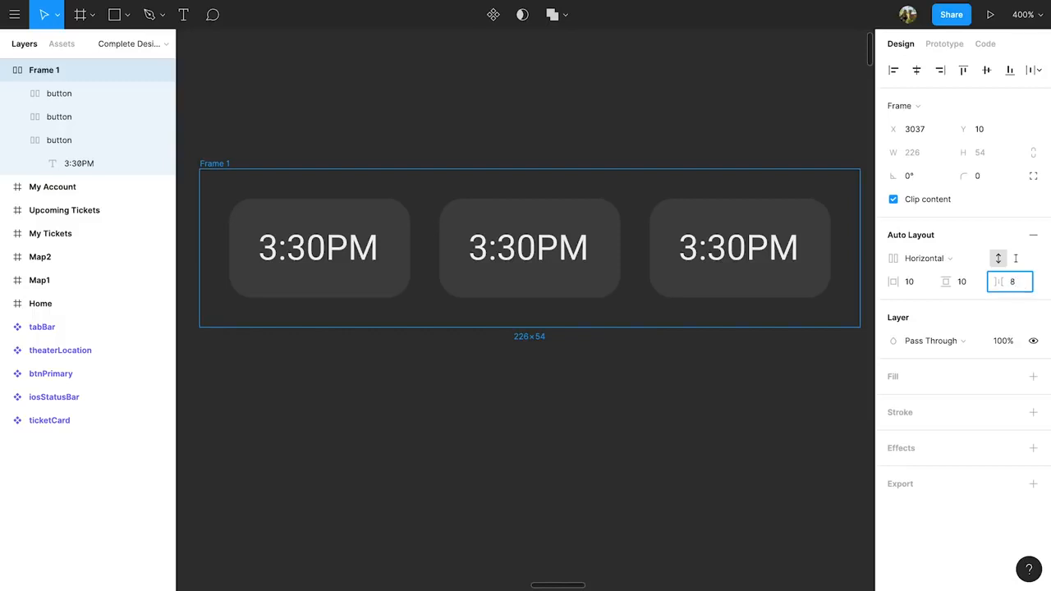
{"action": "key", "text": "Return"}
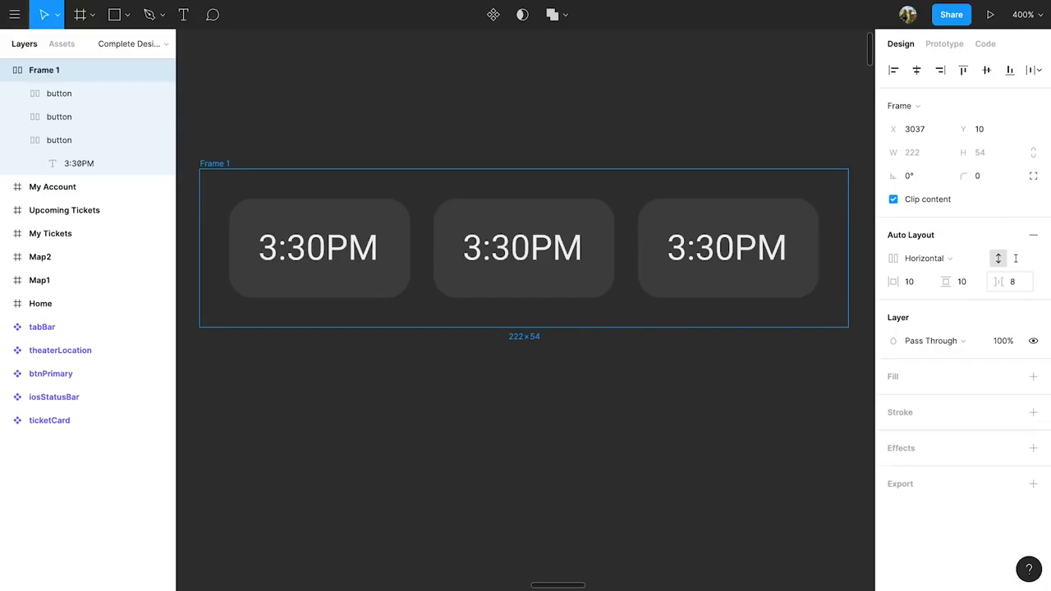
{"action": "left_click", "coordinate": [917, 284]}
{"action": "double_click", "coordinate": [917, 285]}
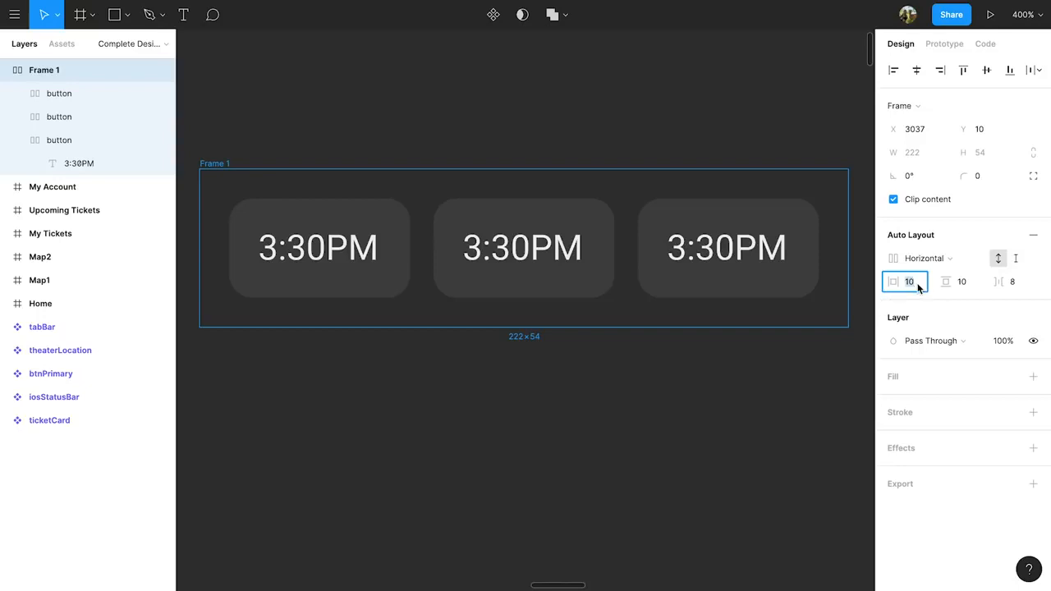
{"action": "type", "text": "0"}
{"action": "key", "text": "Return"}
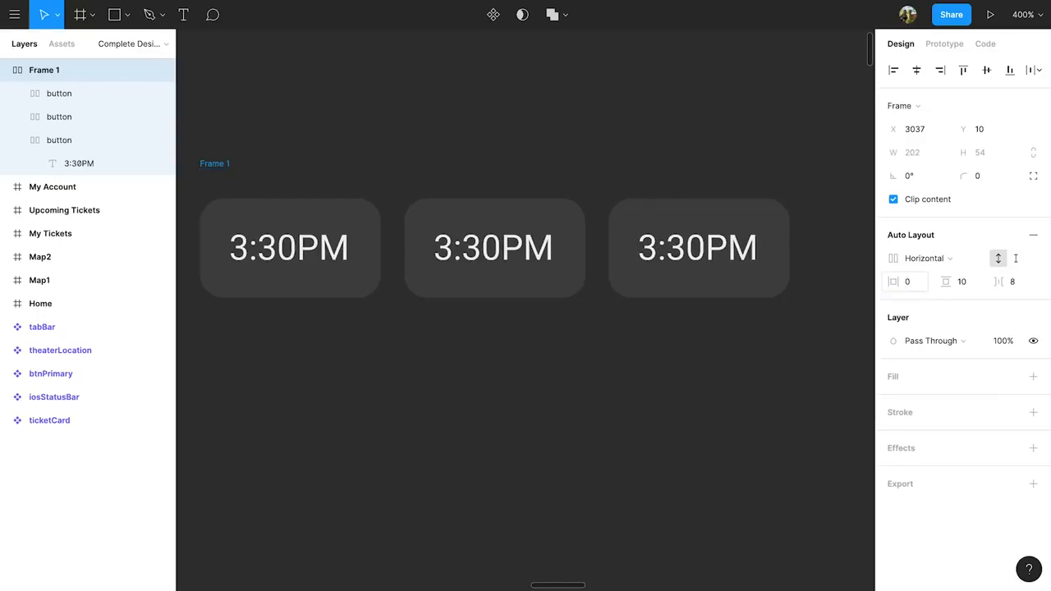
- Change the first button's label to 12:15PM and the third button's label to 7:45PM
{"action": "double_click", "coordinate": [243, 247]}
{"action": "type", "text": "12:1"}
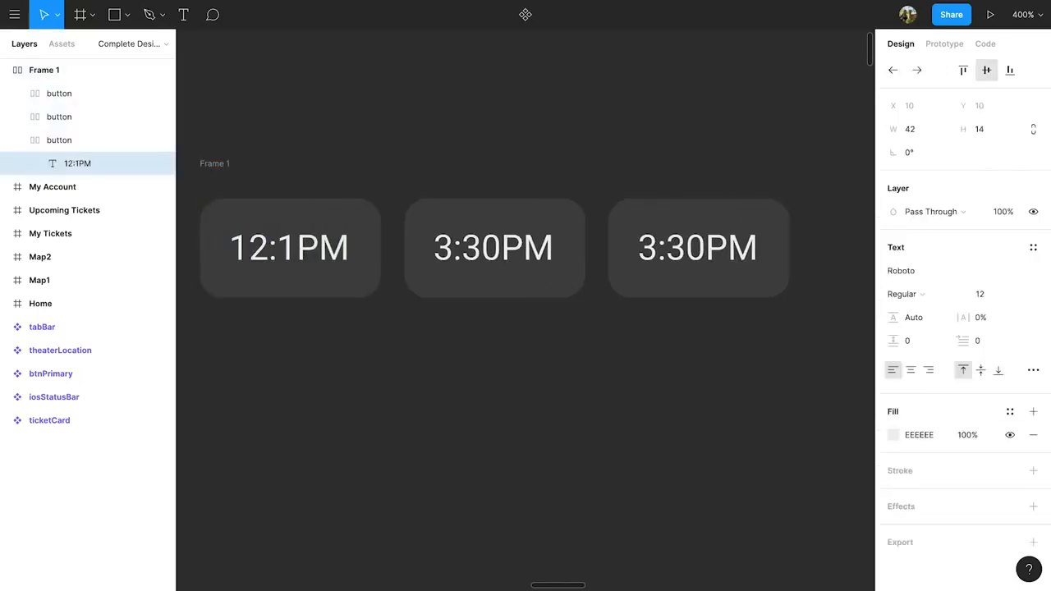
{"action": "type", "text": "5"}
{"action": "double_click", "coordinate": [666, 247]}
{"action": "type", "text": "7:45"}
{"action": "key", "text": "Escape"}
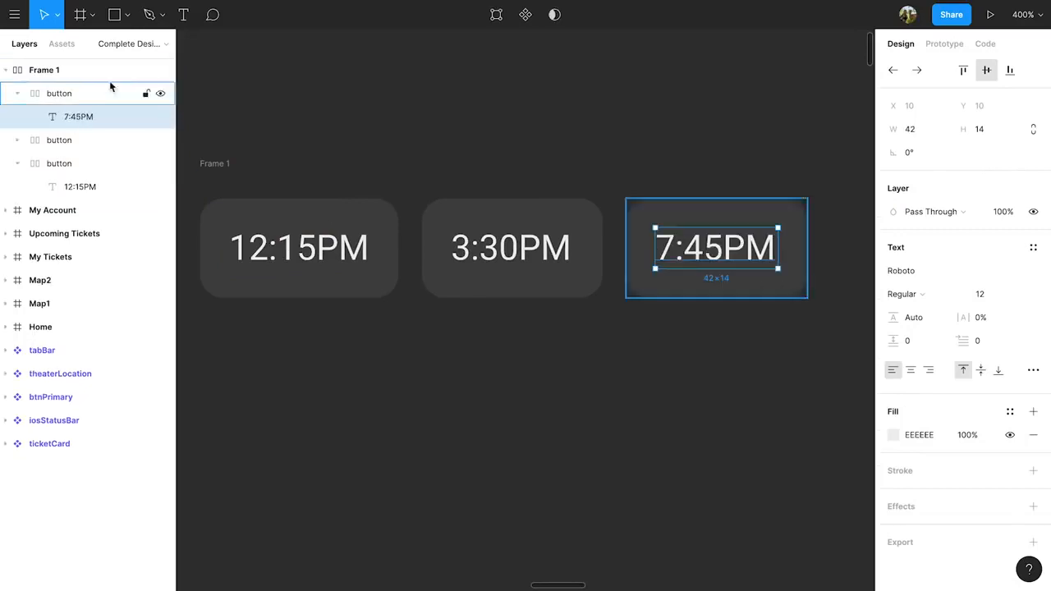
- Rename the outer frame holding the three buttons as buttonRow
{"action": "right_click", "coordinate": [73, 70]}
{"action": "left_click", "coordinate": [131, 240]}
{"action": "type", "text": "buttonR"}
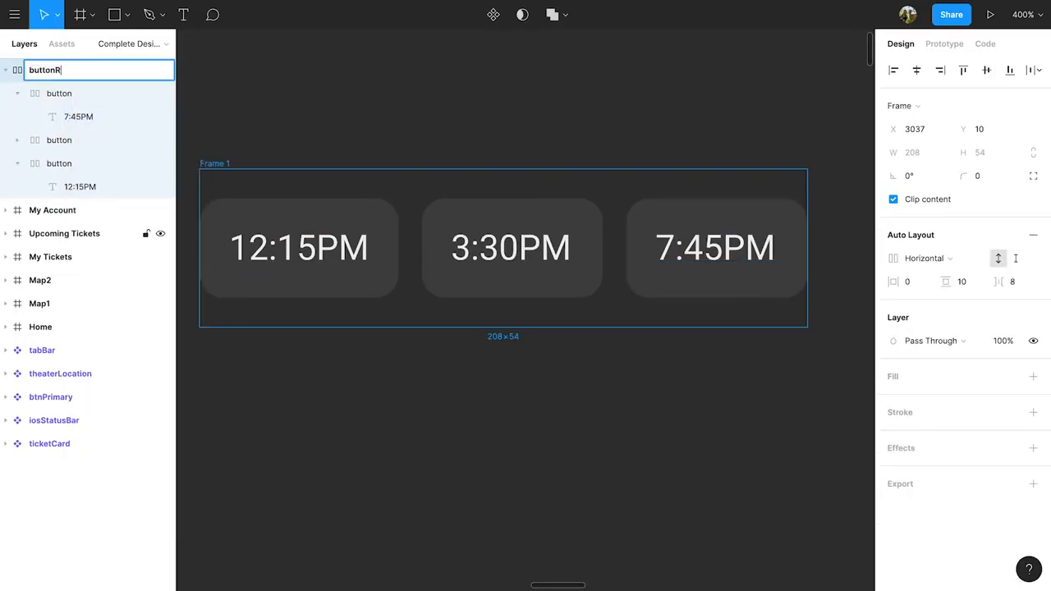
{"action": "type", "text": "ow"}
{"action": "key", "text": "Return"}
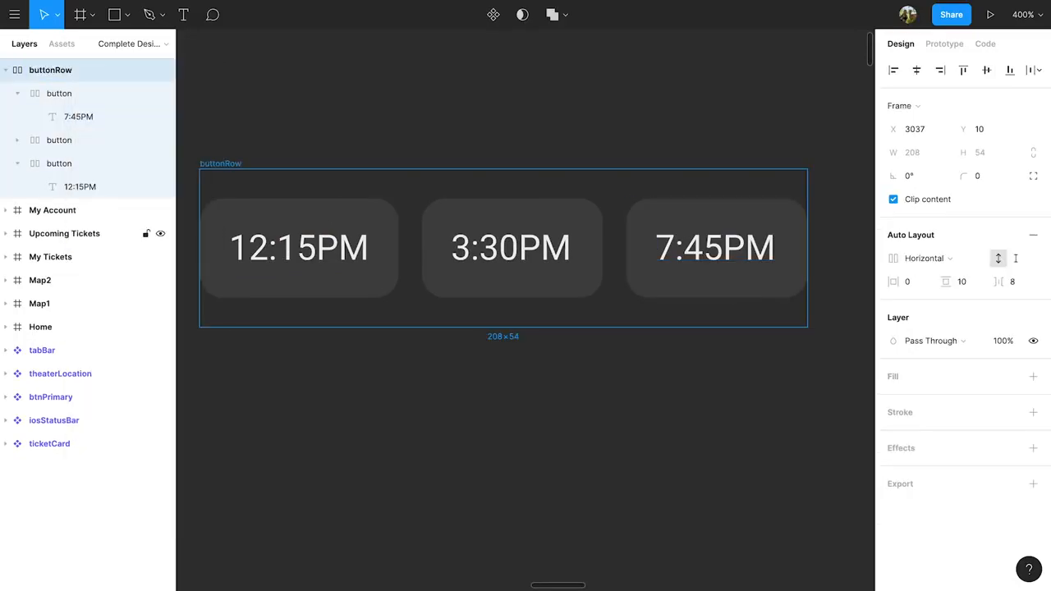
- Reorder the middle 3:30PM button to the end of the row and back to the first position
{"action": "left_click", "coordinate": [483, 268]}
{"action": "key", "text": "Right"}
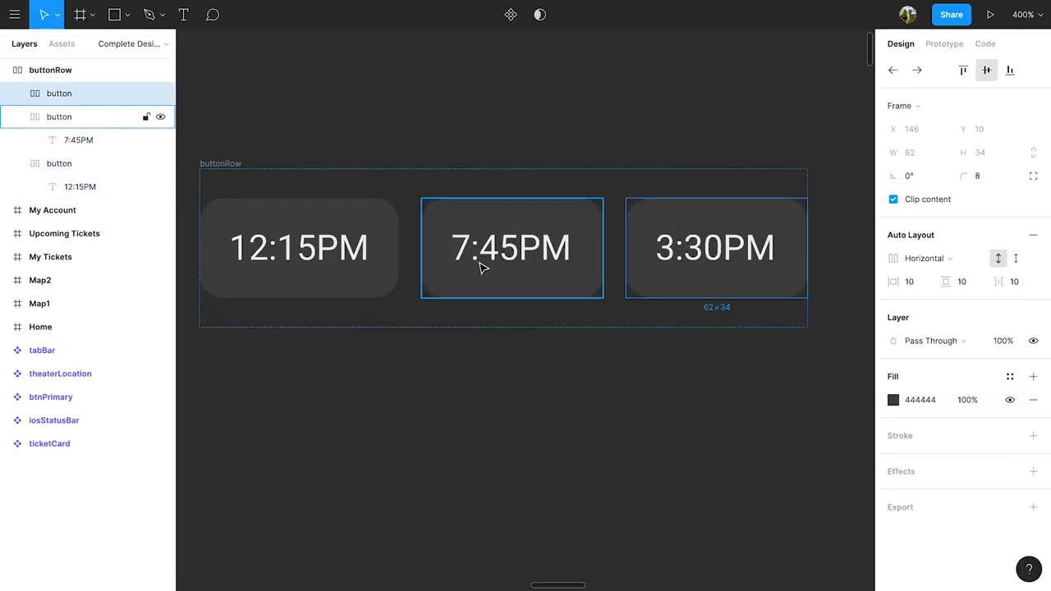
{"action": "key", "text": "Left"}
{"action": "key", "text": "Left"}
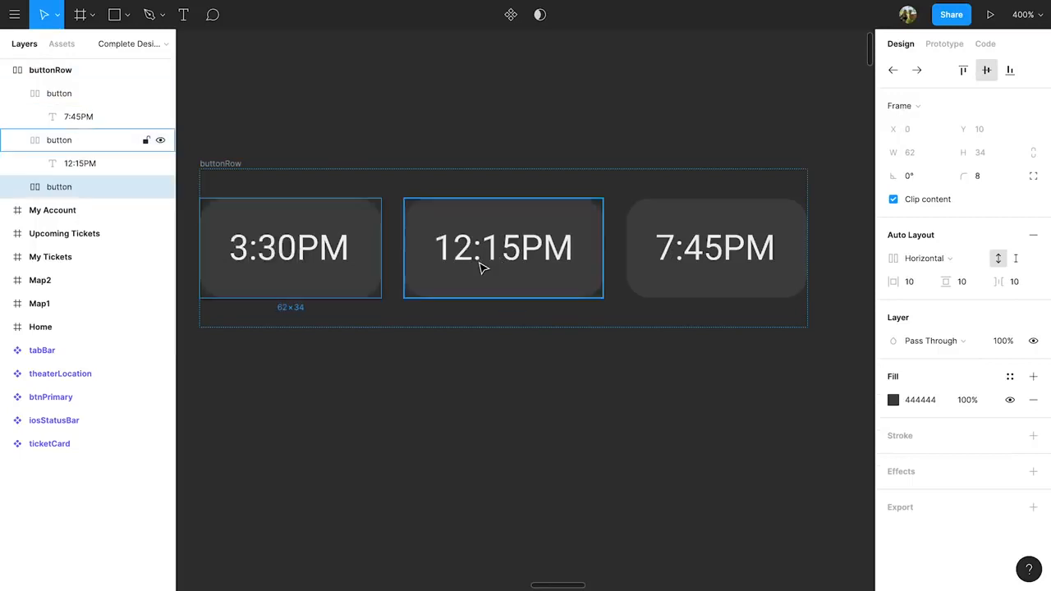
- Move the 3:30PM button to the end of the row, back to the start, and finally between 12:15PM and 7:45PM
{"action": "key", "text": "Right"}
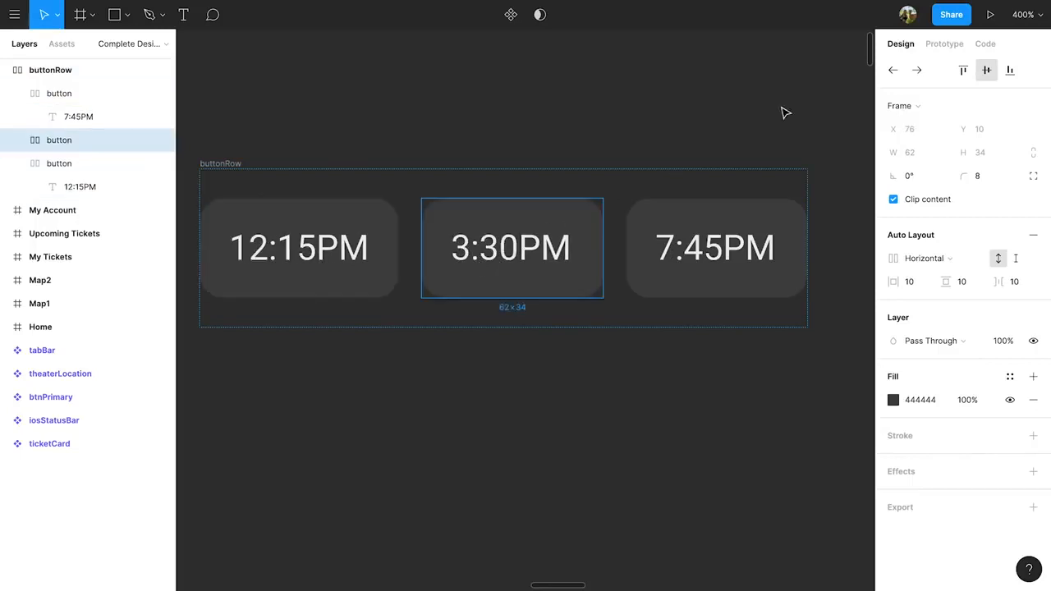
{"action": "left_click", "coordinate": [917, 71]}
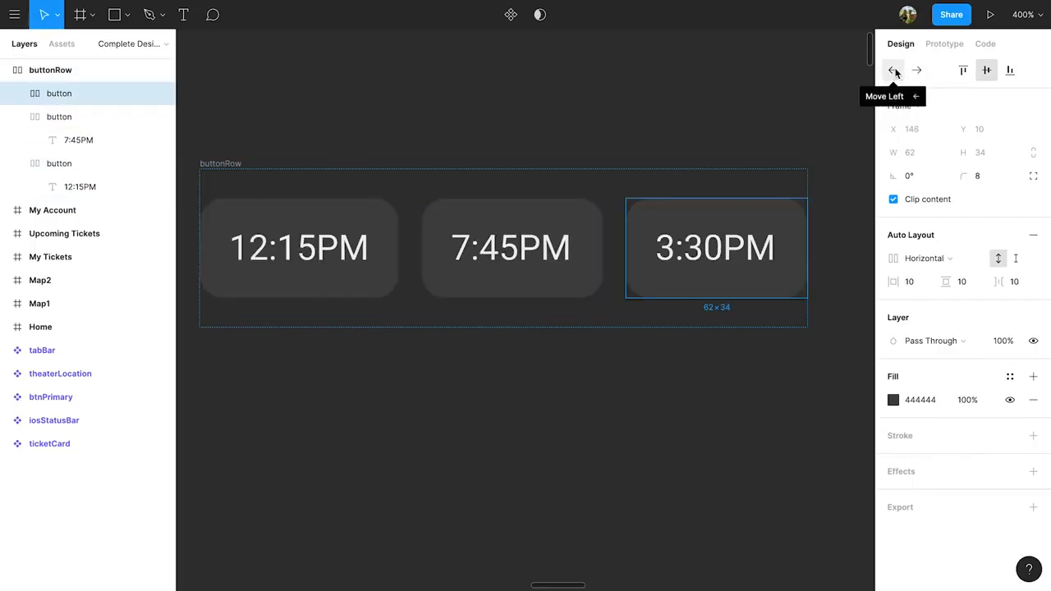
{"action": "left_click", "coordinate": [894, 71]}
{"action": "left_click", "coordinate": [894, 71]}
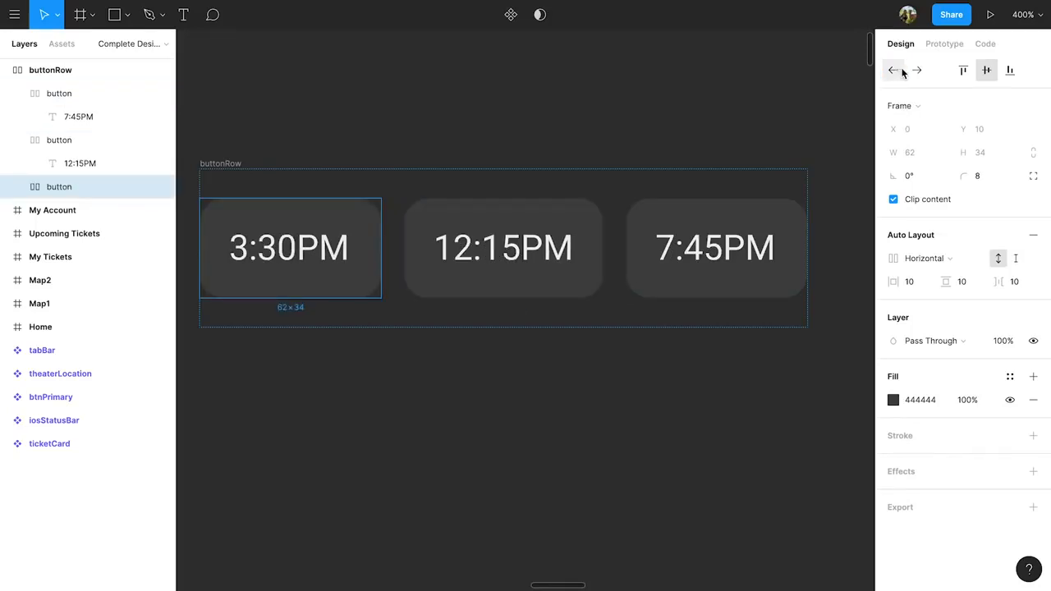
{"action": "left_click", "coordinate": [917, 72]}
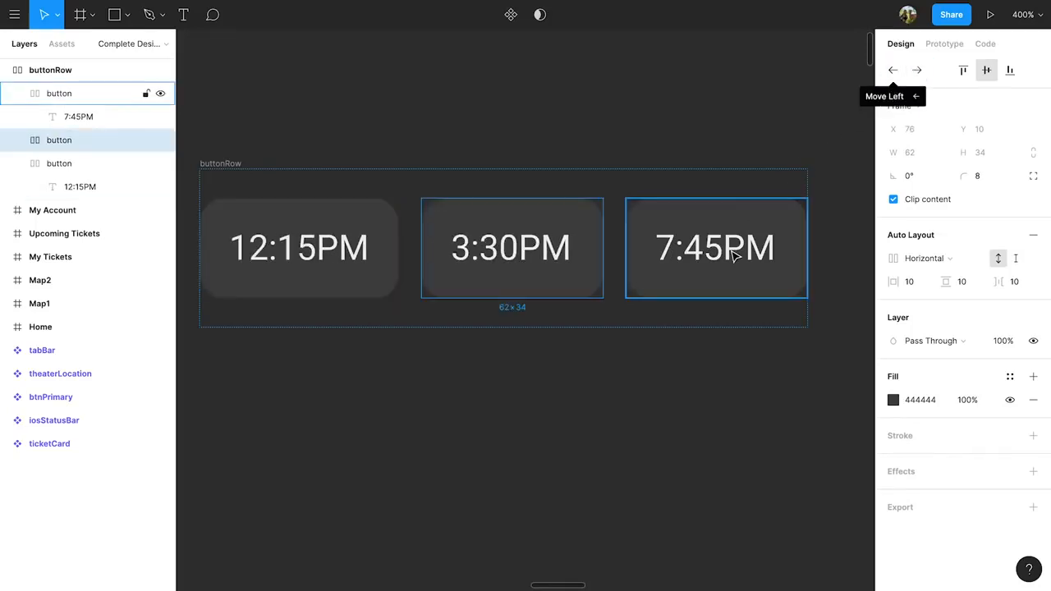
- Reorder the 7:45PM button into the middle of the row and back to the end
{"action": "left_click_drag", "start_coordinate": [726, 247], "coordinate": [509, 254]}
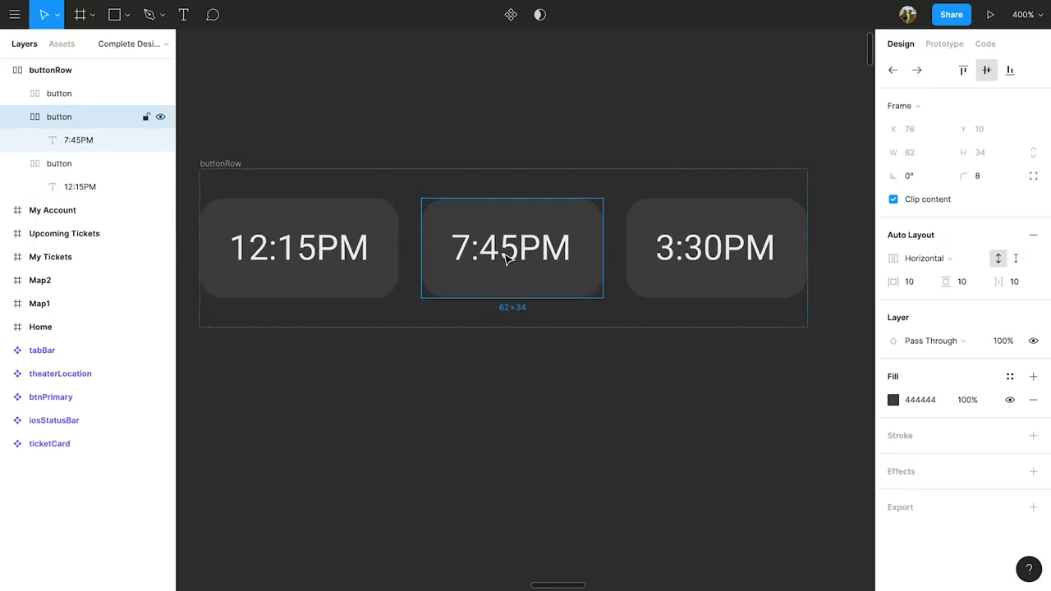
{"action": "left_click", "coordinate": [394, 261]}
{"action": "left_click_drag", "start_coordinate": [395, 260], "coordinate": [370, 265]}
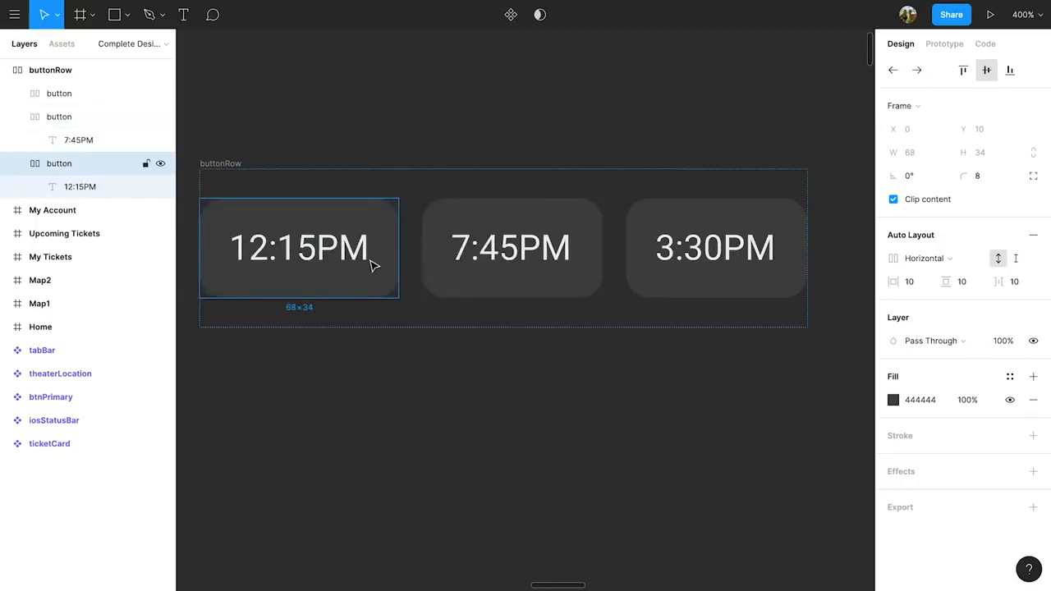
{"action": "left_click", "coordinate": [502, 275]}
{"action": "left_click_drag", "start_coordinate": [530, 275], "coordinate": [700, 282]}
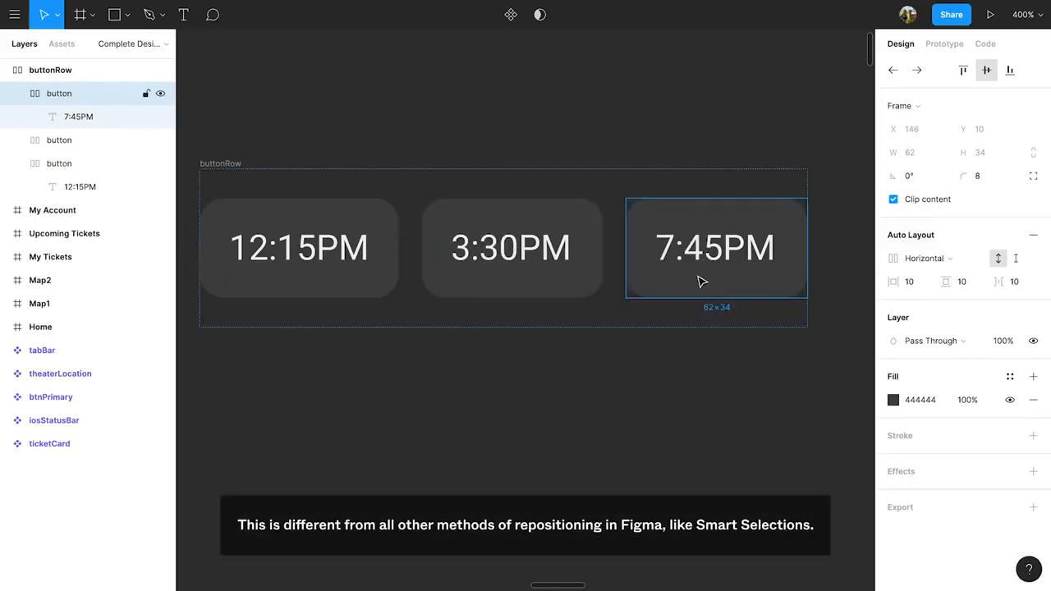
- Add a text layer reading Description above the buttonRow frame
{"action": "left_click", "coordinate": [615, 401]}
{"action": "scroll", "coordinate": [615, 402], "scroll_direction": "up", "scroll_amount": 3}
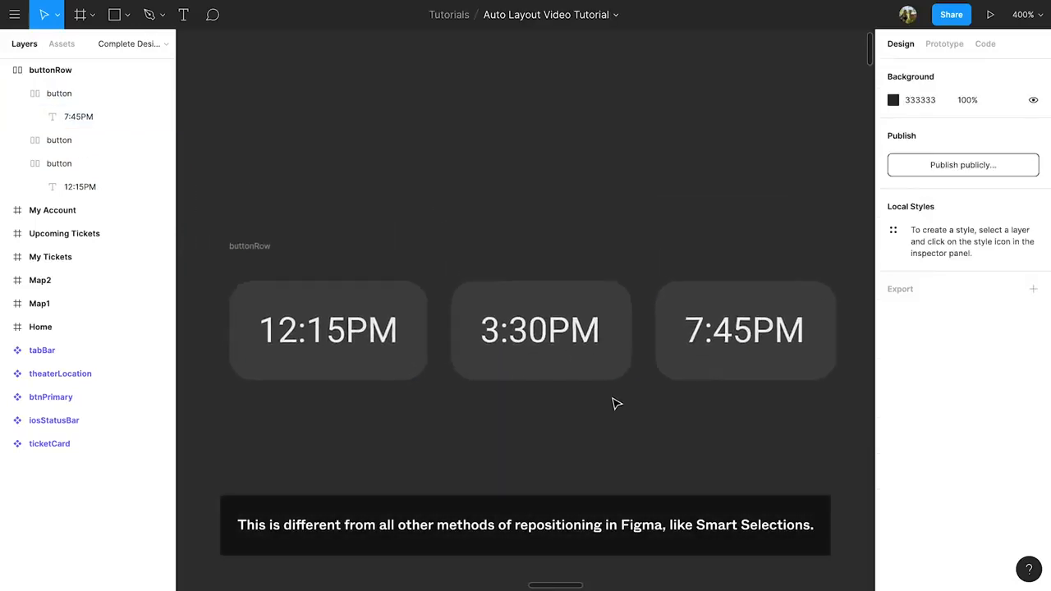
{"action": "key", "text": "t"}
{"action": "left_click", "coordinate": [241, 209]}
{"action": "type", "text": "Description"}
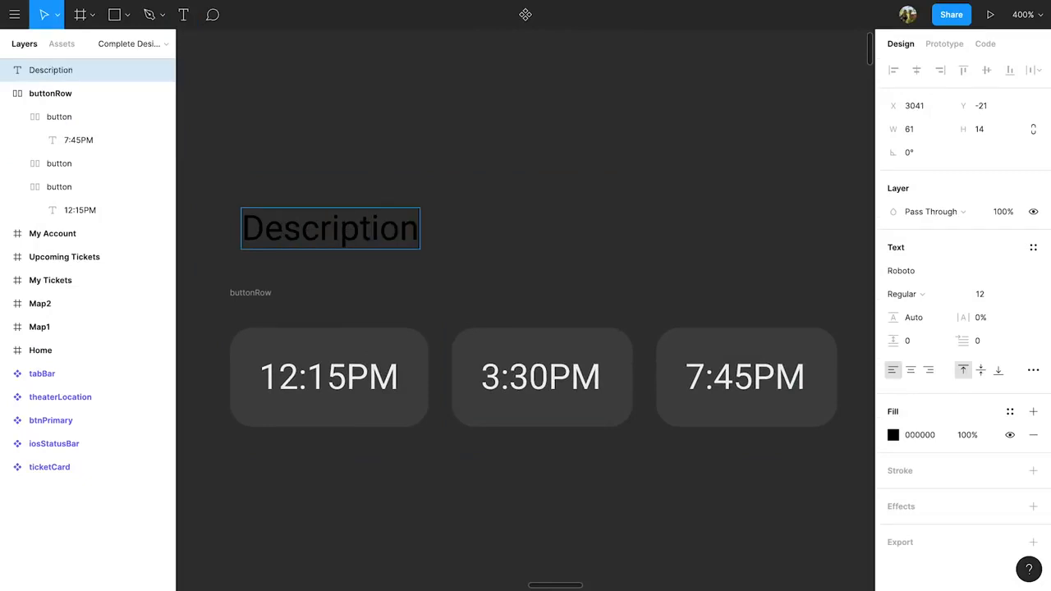
{"action": "key", "text": "Escape"}
- Add a text layer reading Title above the Description text
{"action": "key", "text": "t"}
{"action": "left_click", "coordinate": [244, 139]}
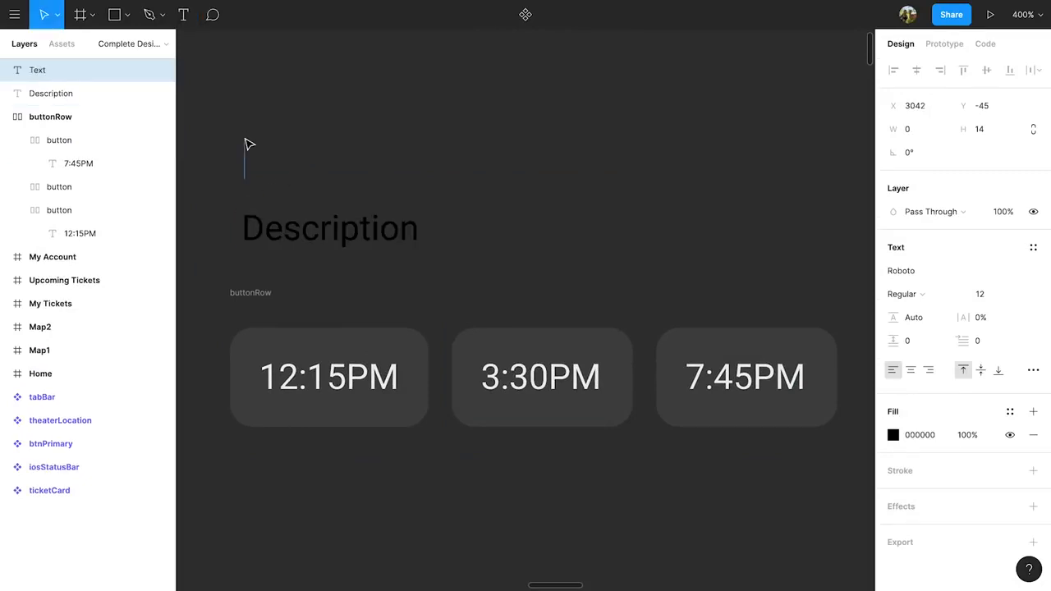
{"action": "type", "text": "Title"}
{"action": "key", "text": "Escape"}
- Set the Title text's font size to 18 and its weight to Bold
{"action": "left_click", "coordinate": [990, 294]}
{"action": "type", "text": "18"}
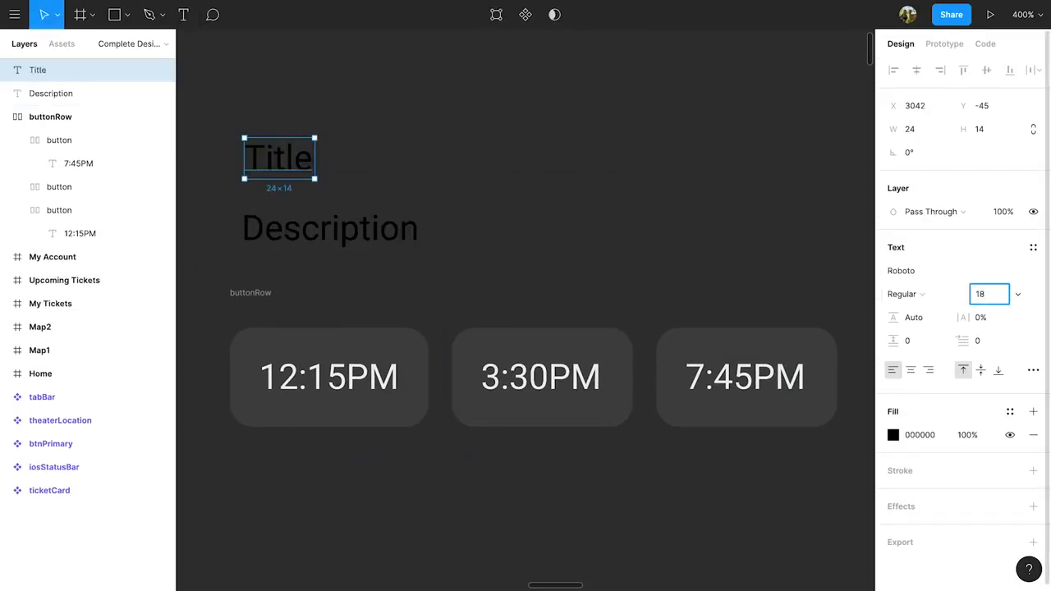
{"action": "key", "text": "Return"}
{"action": "left_click", "coordinate": [918, 294]}
{"action": "left_click", "coordinate": [931, 331]}
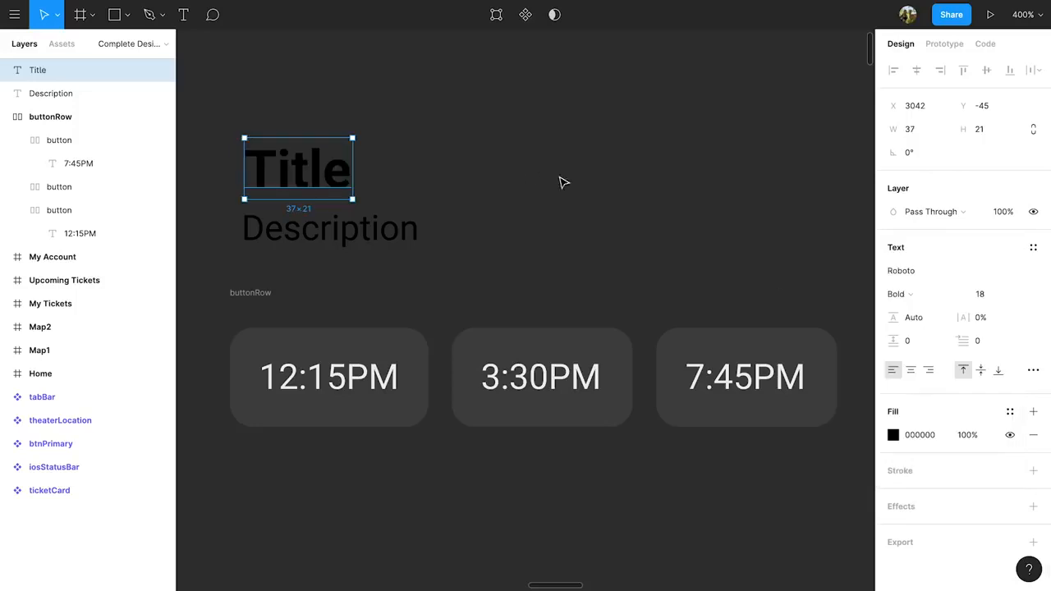
- Set the fill of both the Title and Description texts to EEEEEE
{"action": "left_click", "coordinate": [438, 150]}
{"action": "left_click_drag", "start_coordinate": [437, 150], "coordinate": [317, 237]}
{"action": "left_click", "coordinate": [918, 493]}
{"action": "type", "text": "eeeeee"}
{"action": "key", "text": "Return"}
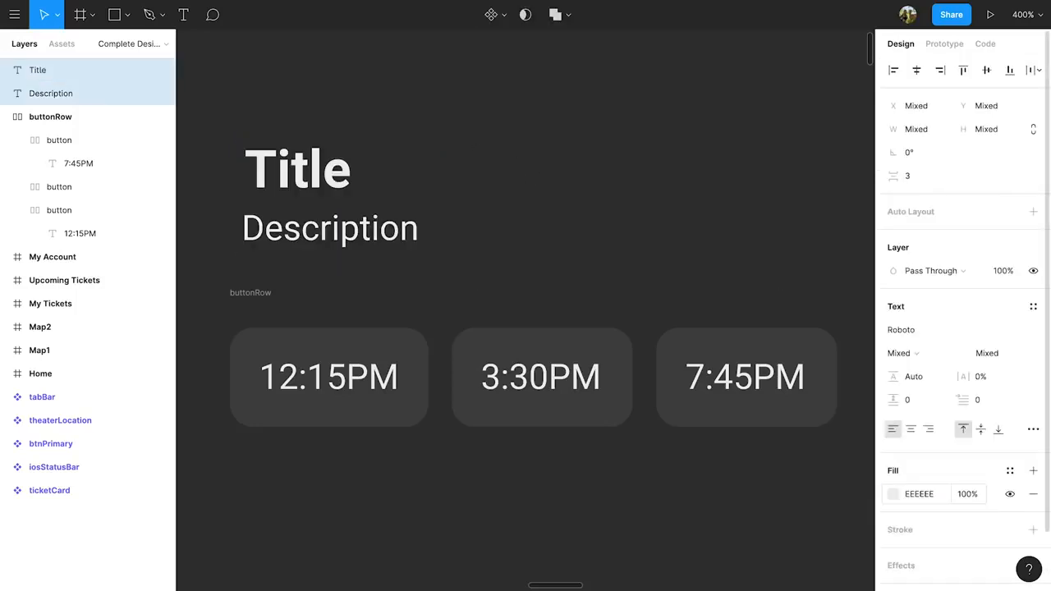
- Rename the two text layers as title and description in lowercase
{"action": "left_click", "coordinate": [37, 69]}
{"action": "double_click", "coordinate": [37, 69]}
{"action": "type", "text": "title"}
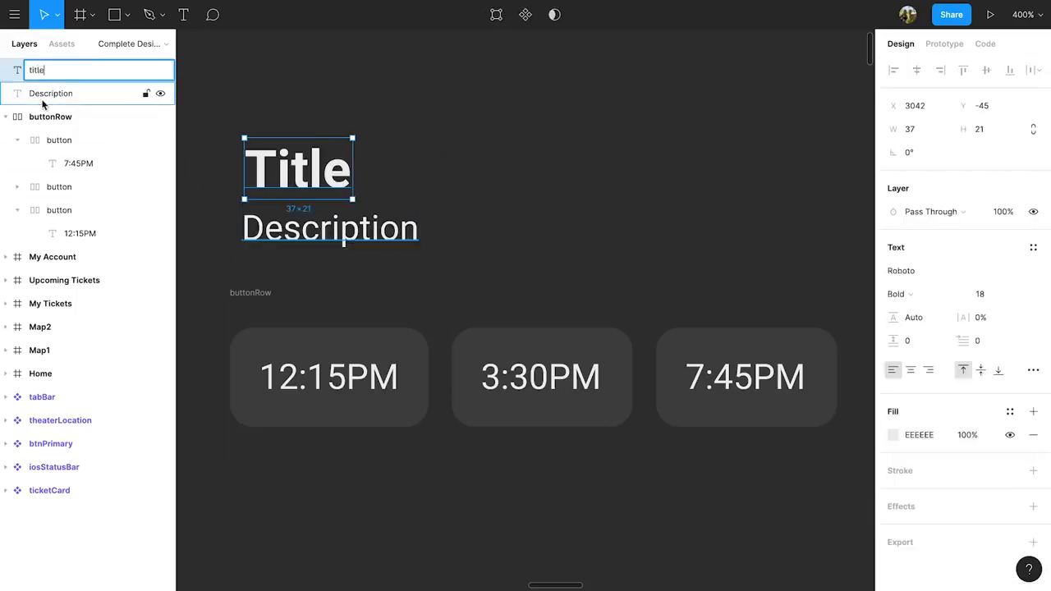
{"action": "double_click", "coordinate": [50, 99]}
{"action": "type", "text": "description"}
{"action": "key", "text": "Return"}
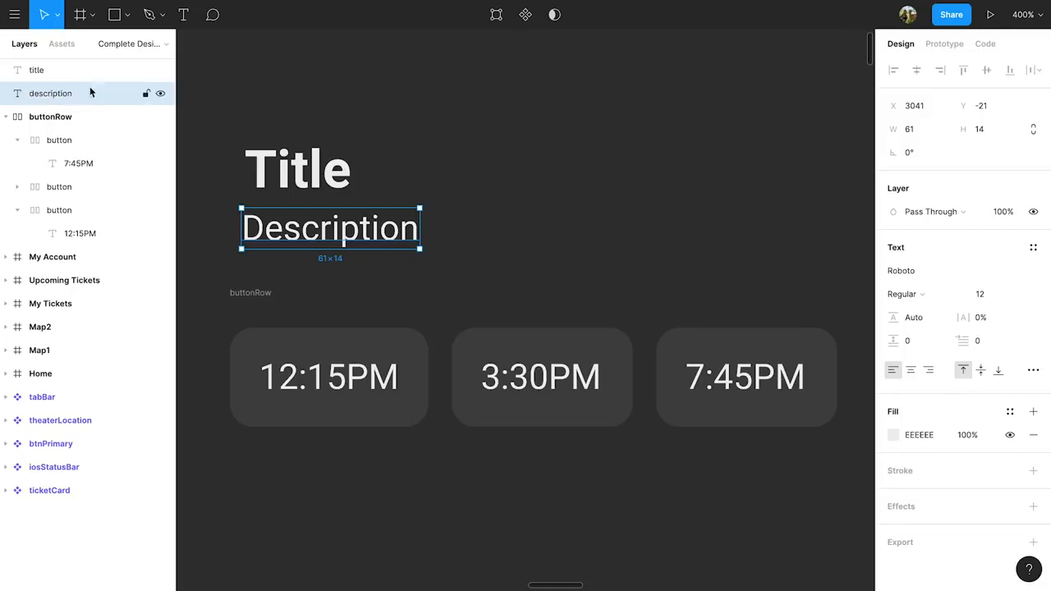
- Wrap the title, description and buttonRow together in a vertical auto layout frame
{"action": "left_click", "coordinate": [272, 109]}
{"action": "left_click_drag", "start_coordinate": [211, 101], "coordinate": [424, 218]}
{"action": "left_click_drag", "start_coordinate": [858, 485], "coordinate": [857, 484]}
{"action": "key", "text": "shift+a"}
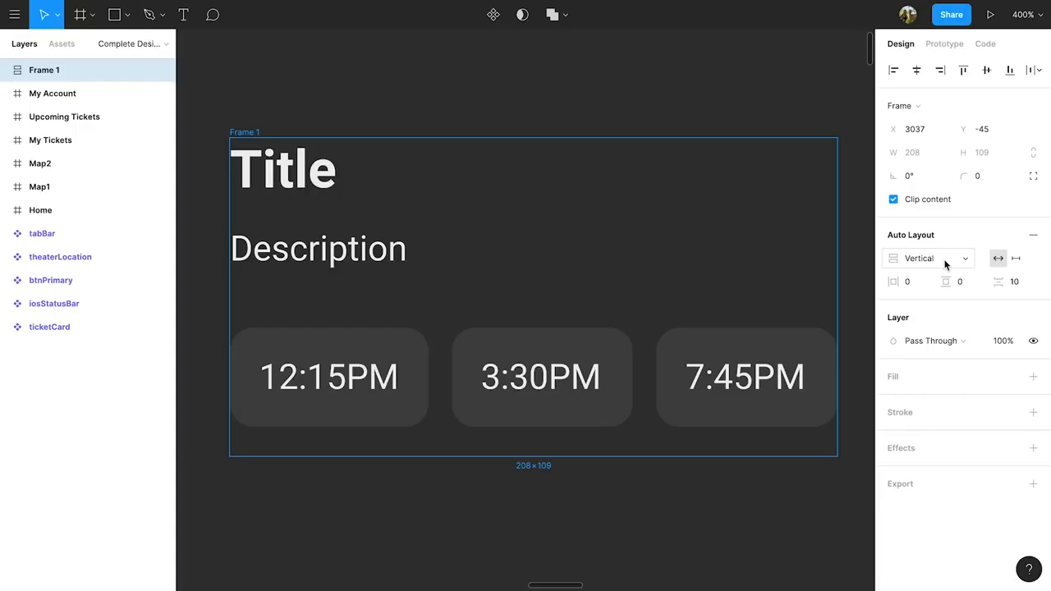
- Try centre and right alignment on the new frame's children and return them to left alignment
{"action": "key", "text": "Return"}
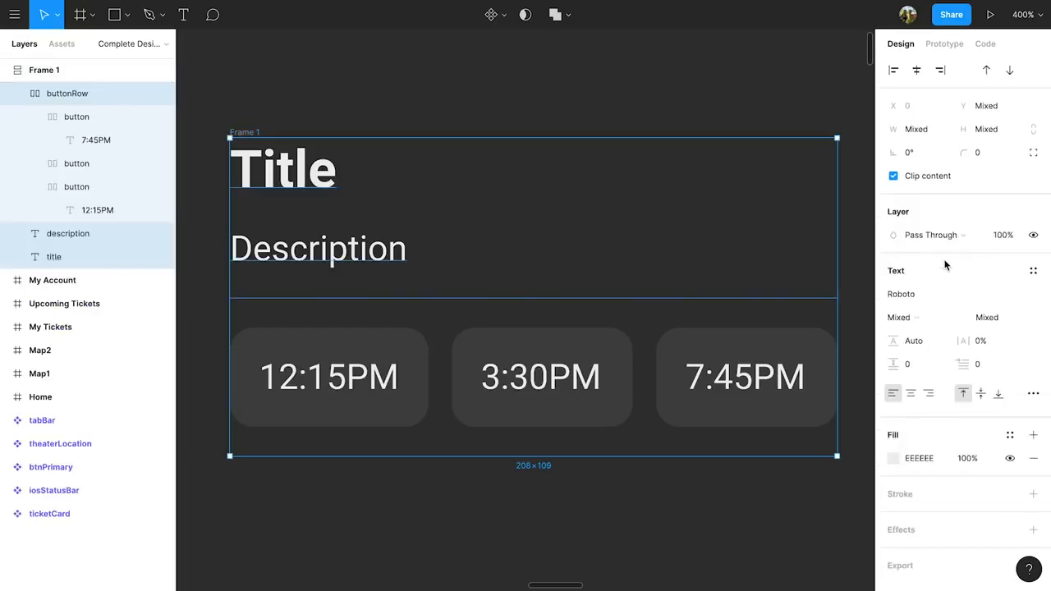
{"action": "key", "text": "alt+h"}
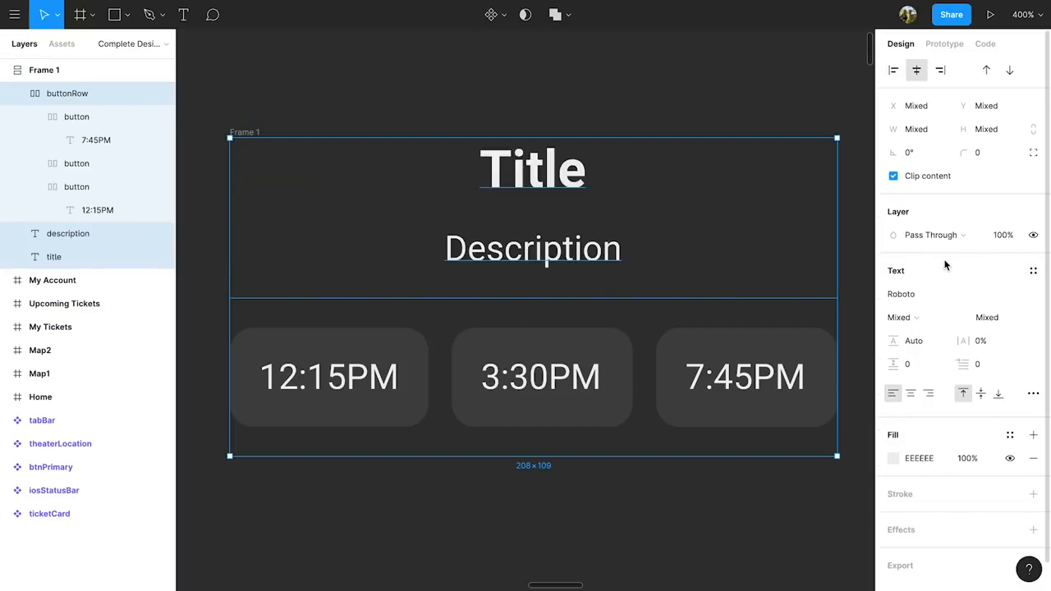
{"action": "key", "text": "alt+d"}
{"action": "key", "text": "alt+h"}
{"action": "key", "text": "alt+a"}
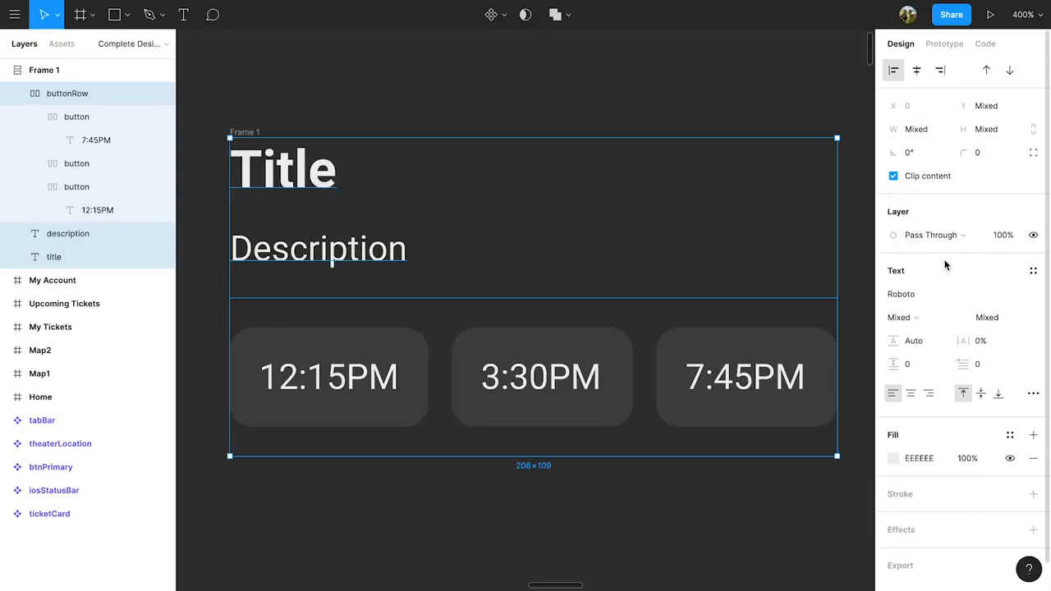
- Set the outer vertical frame's spacing between items to 8
{"action": "key", "text": "Escape"}
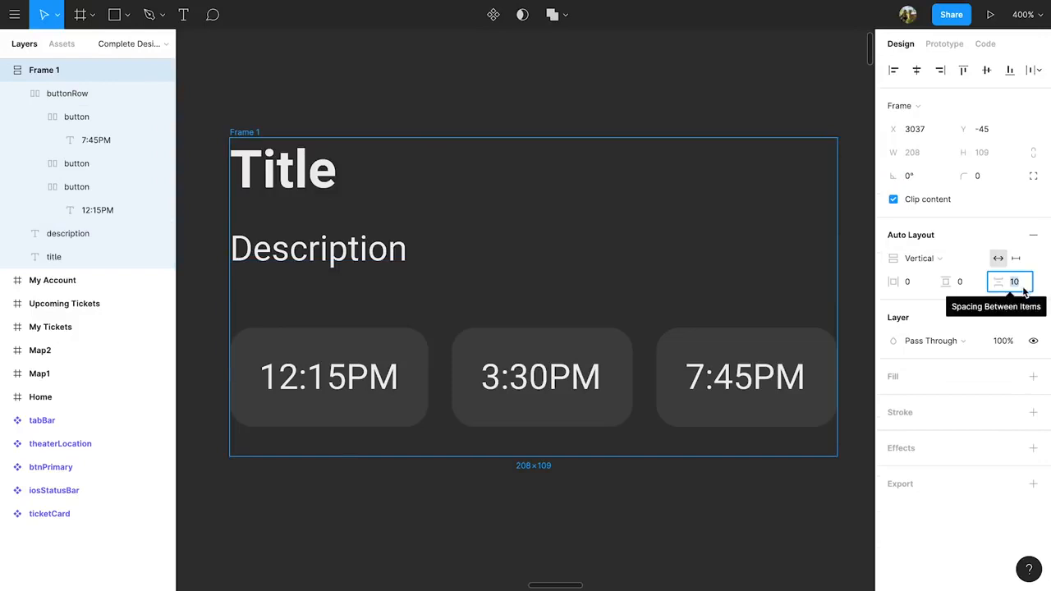
{"action": "left_click", "coordinate": [1018, 283]}
{"action": "type", "text": "8"}
{"action": "key", "text": "Return"}
- Rename the outer vertical frame as featuredMovieCard
{"action": "right_click", "coordinate": [76, 75]}
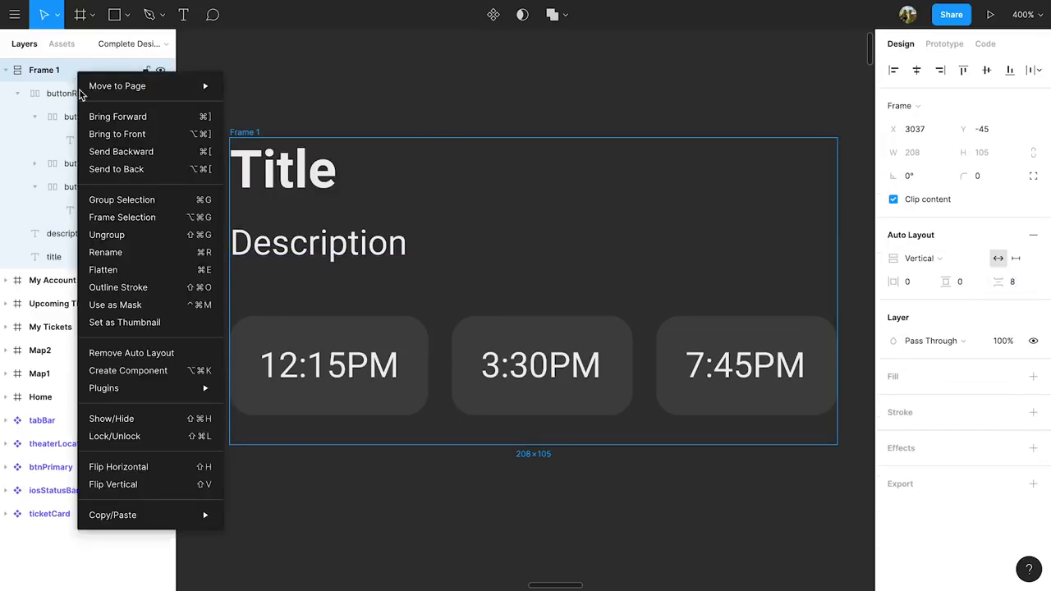
{"action": "left_click", "coordinate": [135, 252]}
{"action": "type", "text": "featuredMovieCard"}
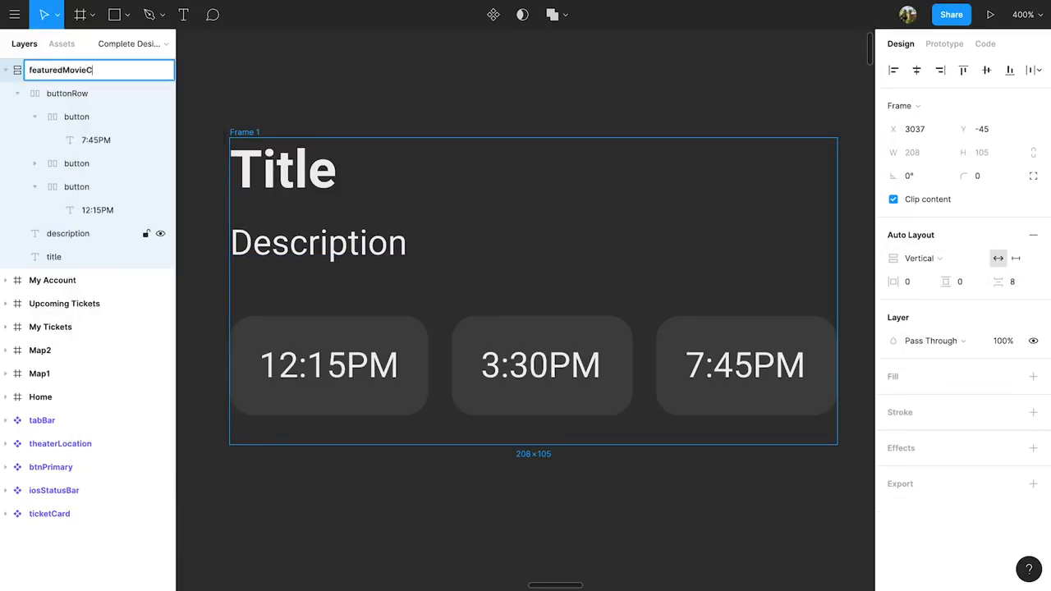
{"action": "key", "text": "Return"}
- Change the description text to "Description that is longer than the width of the Auto Layout Frame"
{"action": "double_click", "coordinate": [290, 248]}
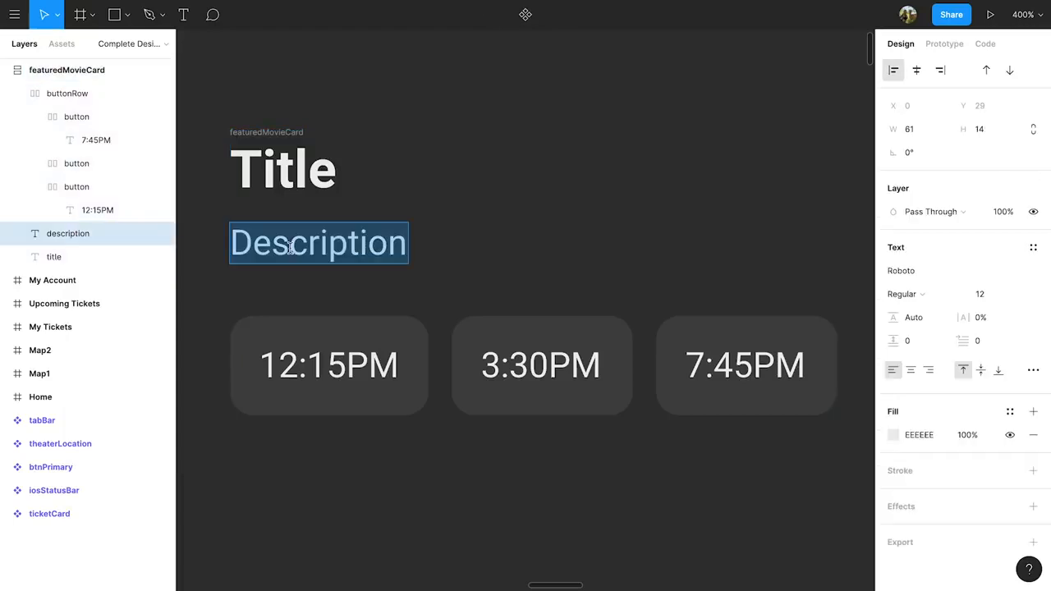
{"action": "type", "text": "Description that is lo"}
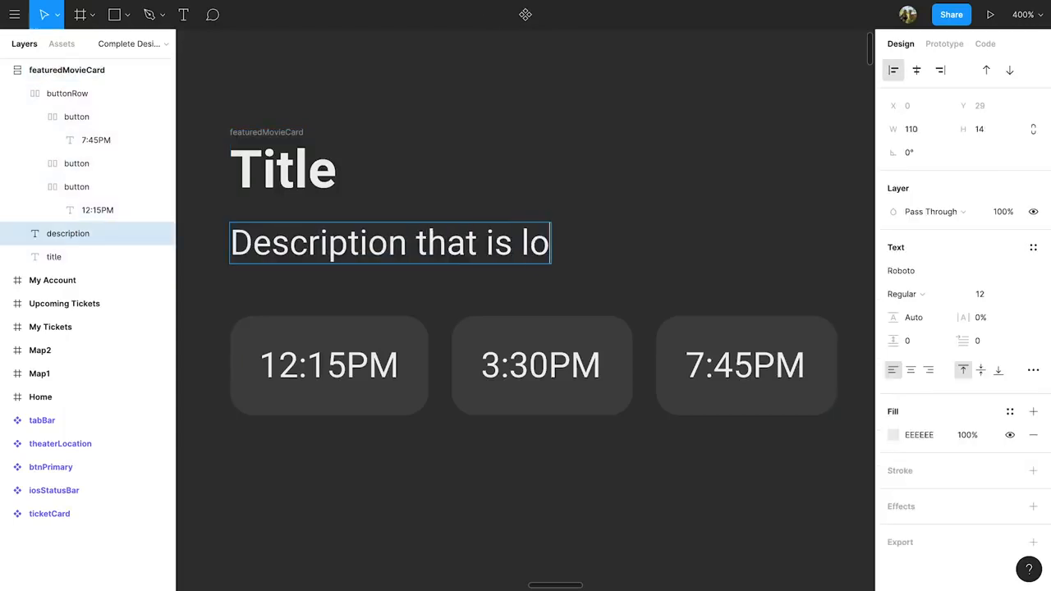
{"action": "type", "text": "nger than the wi"}
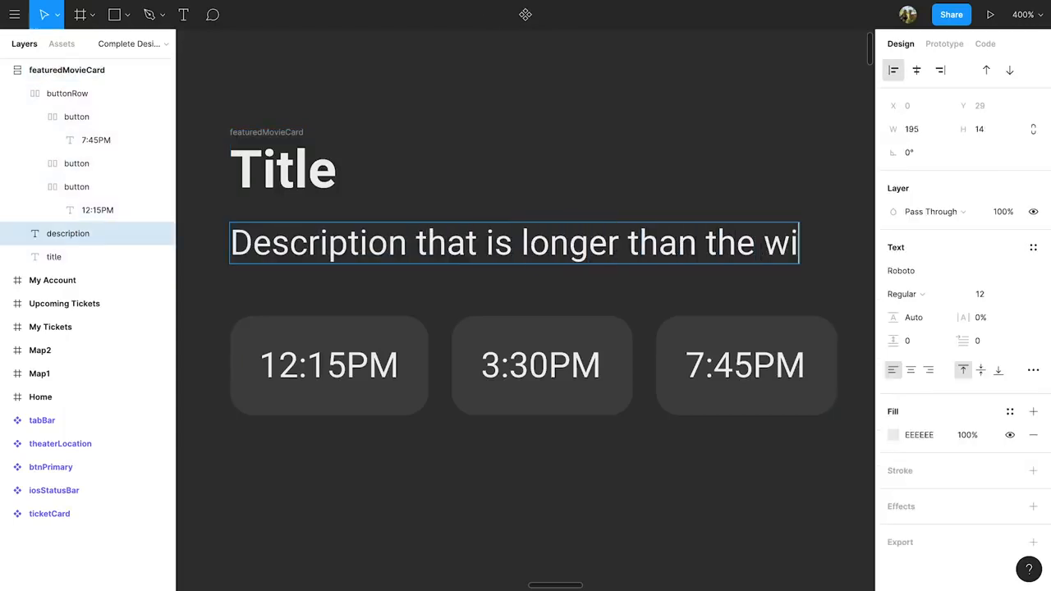
{"action": "type", "text": "dth of the Auto L"}
{"action": "scroll", "coordinate": [284, 248], "scroll_direction": "down", "scroll_amount": 5}
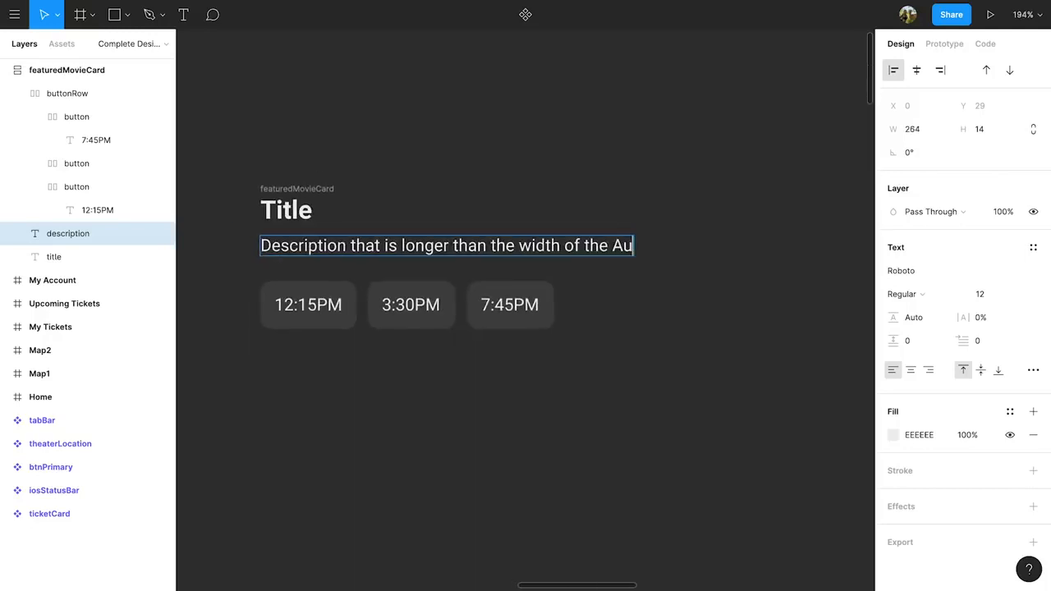
{"action": "type", "text": "ayout Frame"}
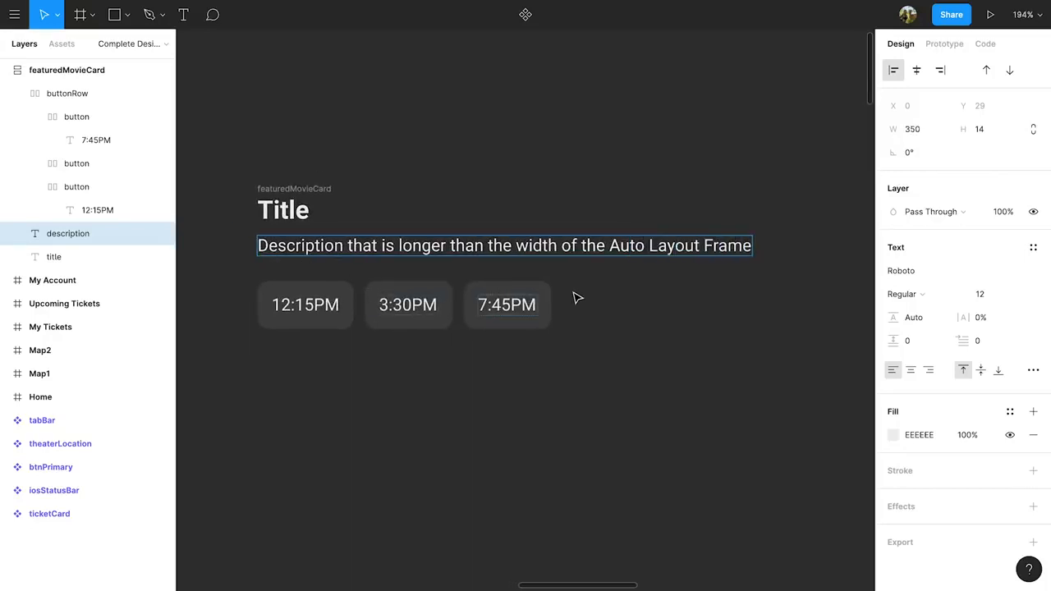
{"action": "key", "text": "Escape"}
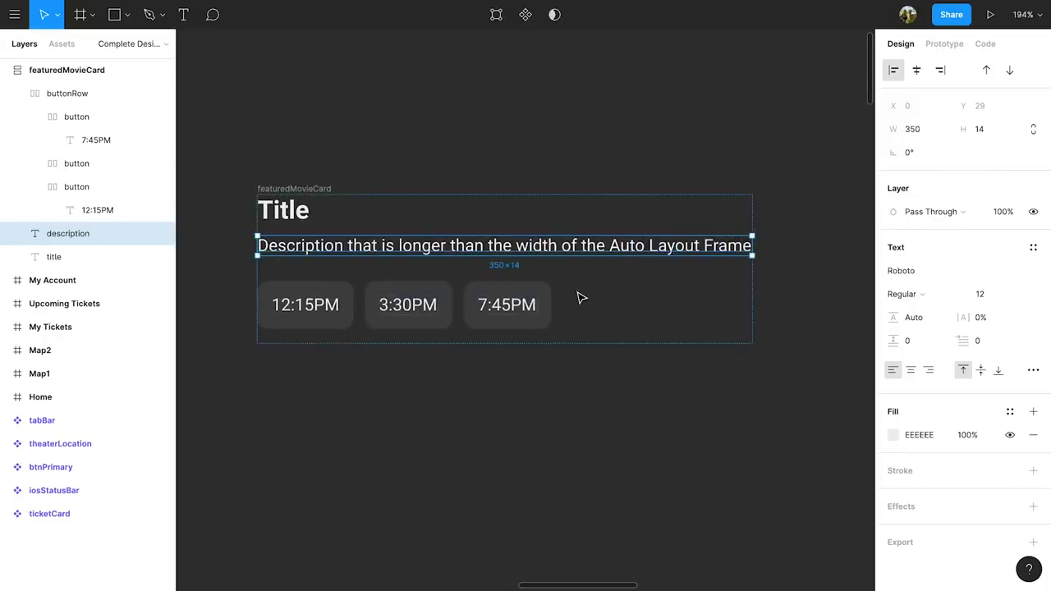
- Set the description text's resizing to auto height and its width to 220
{"action": "left_click", "coordinate": [1034, 371]}
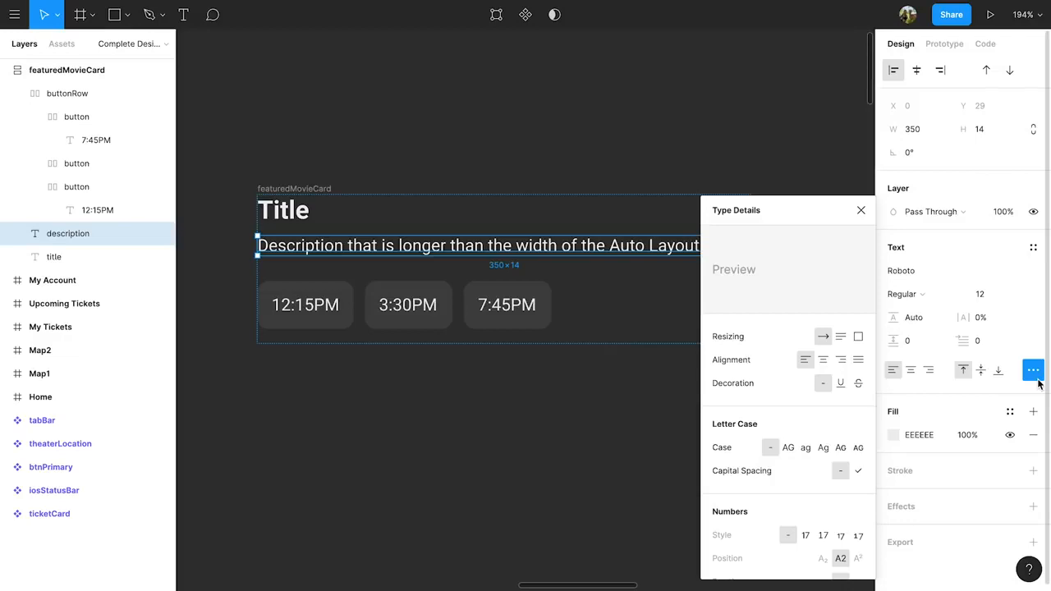
{"action": "left_click", "coordinate": [843, 338]}
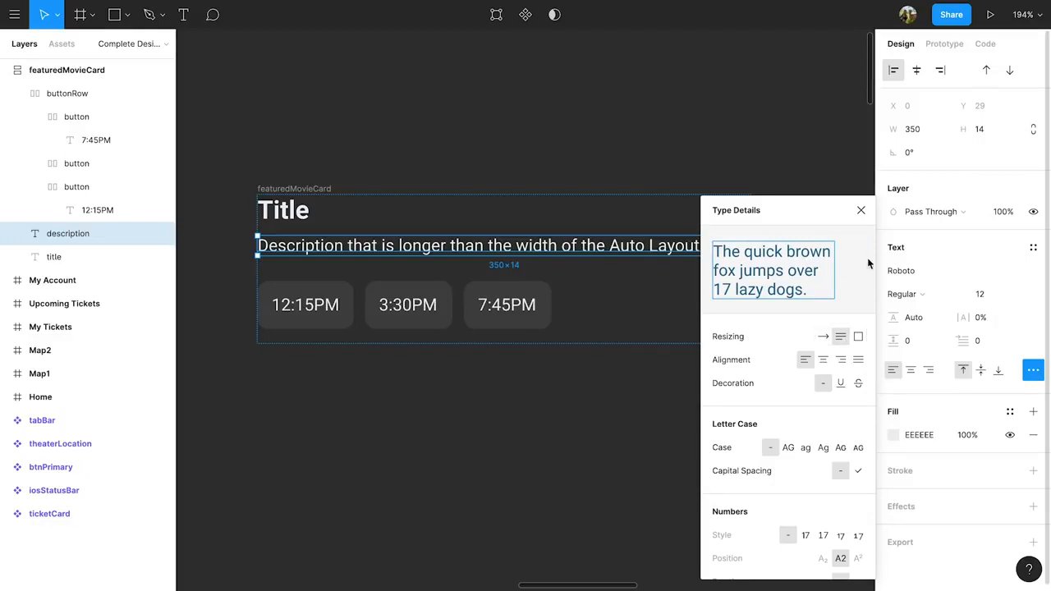
{"action": "left_click", "coordinate": [918, 130]}
{"action": "type", "text": "220"}
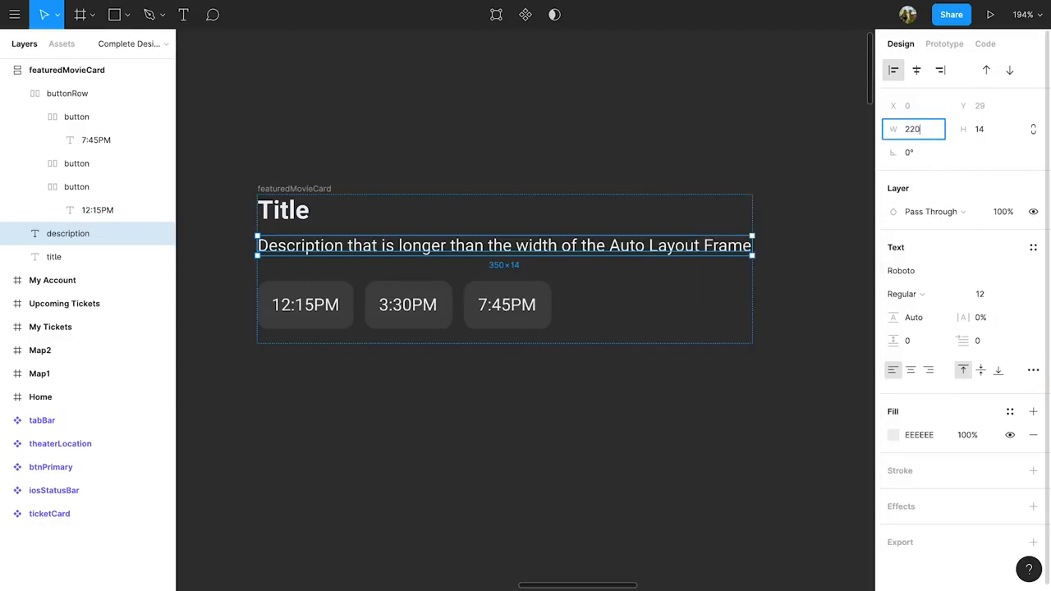
{"action": "key", "text": "Return"}
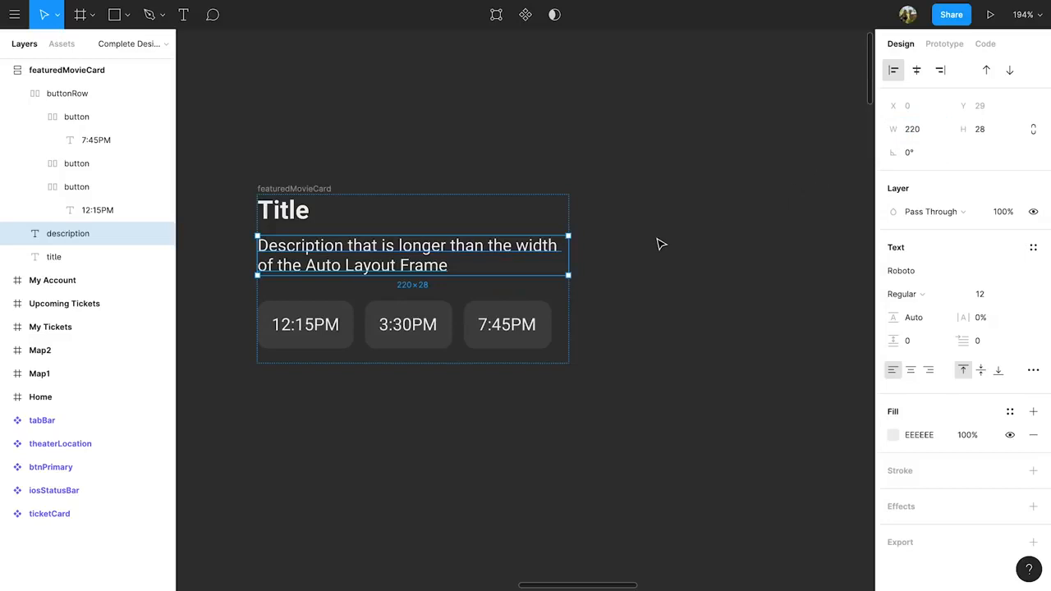
- Append two copies of the description's own sentence to the end of its text
{"action": "double_click", "coordinate": [436, 261]}
{"action": "key", "text": "ctrl+c"}
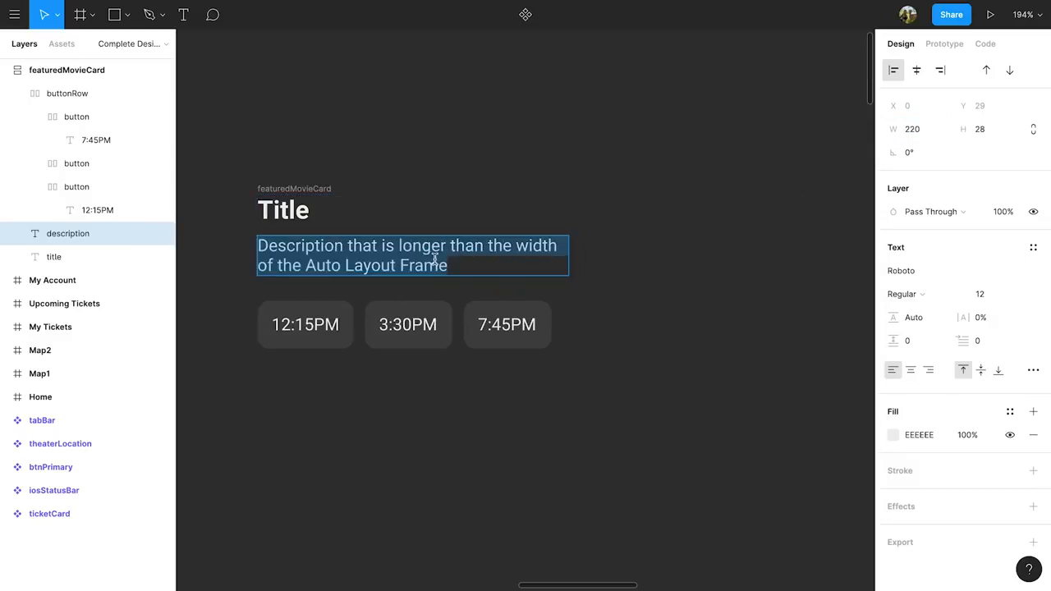
{"action": "left_click", "coordinate": [455, 260]}
{"action": "key", "text": "ctrl+v"}
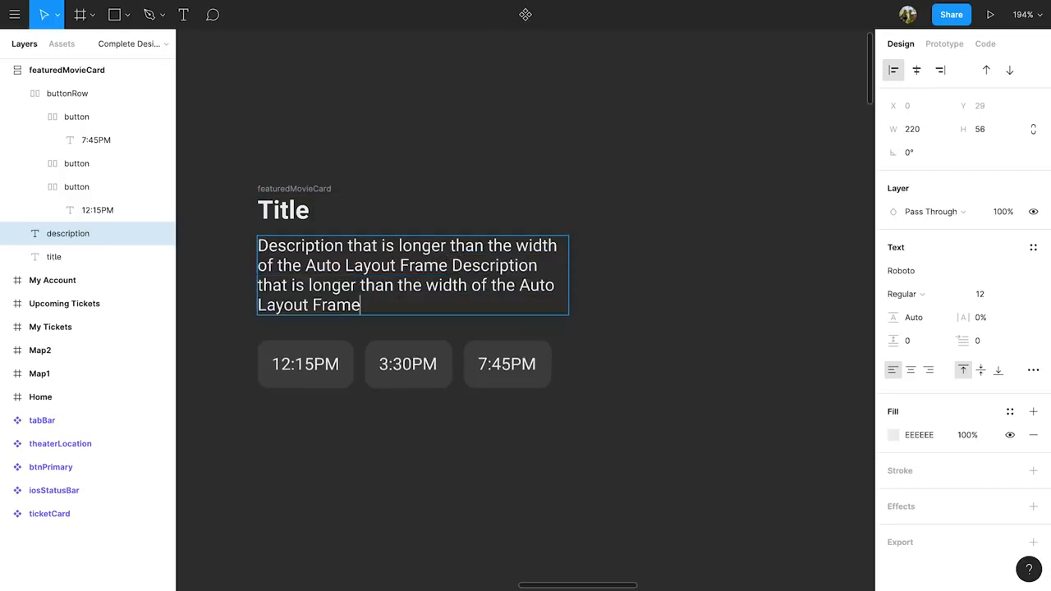
{"action": "key", "text": "ctrl+v"}
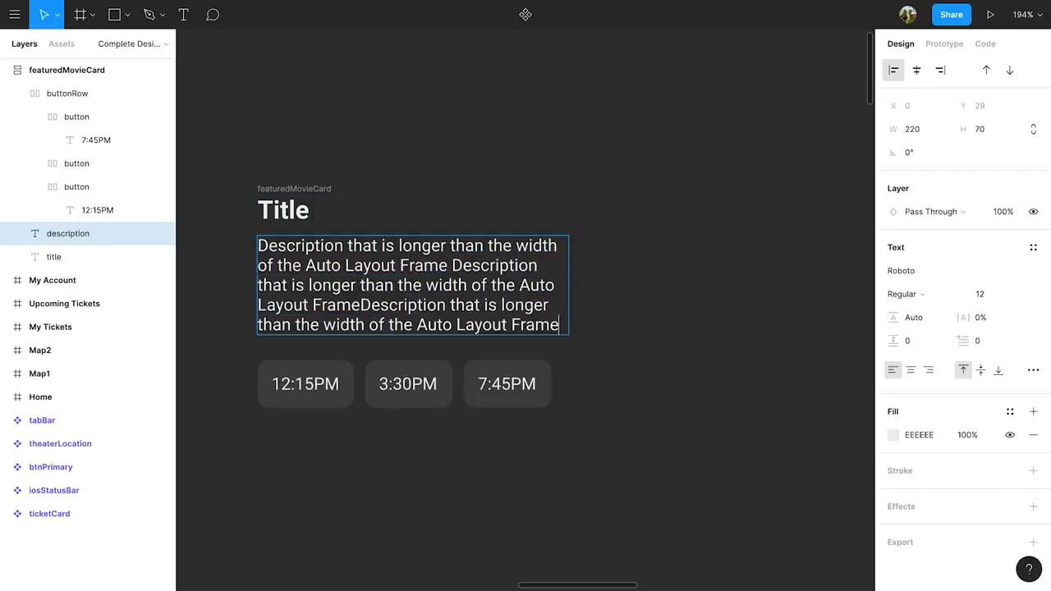
- Undo the addition of the repeated sentences to the description text
{"action": "key", "text": "Escape"}
{"action": "key", "text": "super+z"}
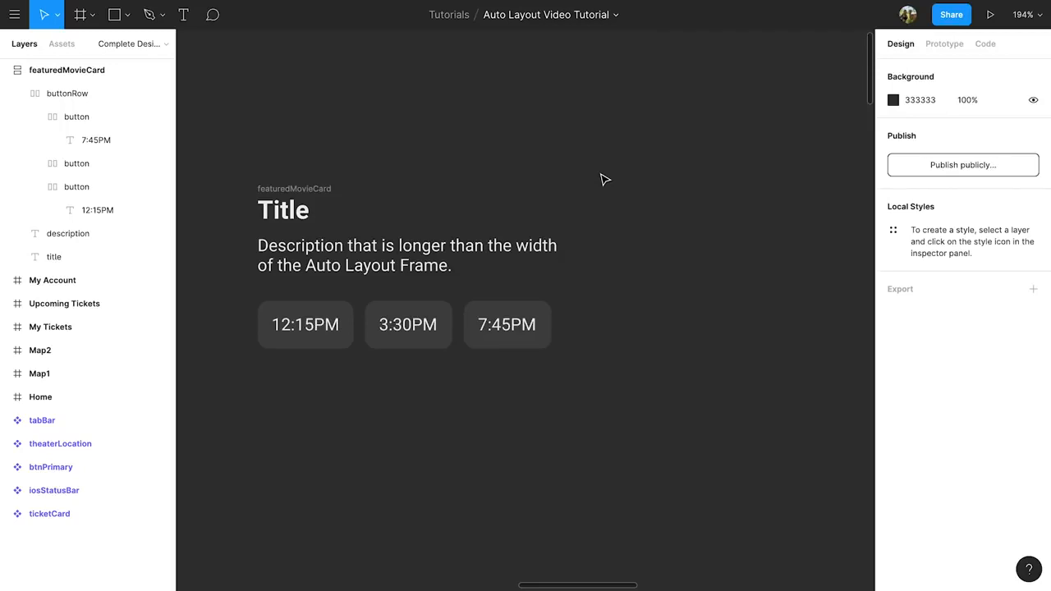
- Add a rectangle on the canvas beside the card and size it 222 wide by 328 high
{"action": "key", "text": "r"}
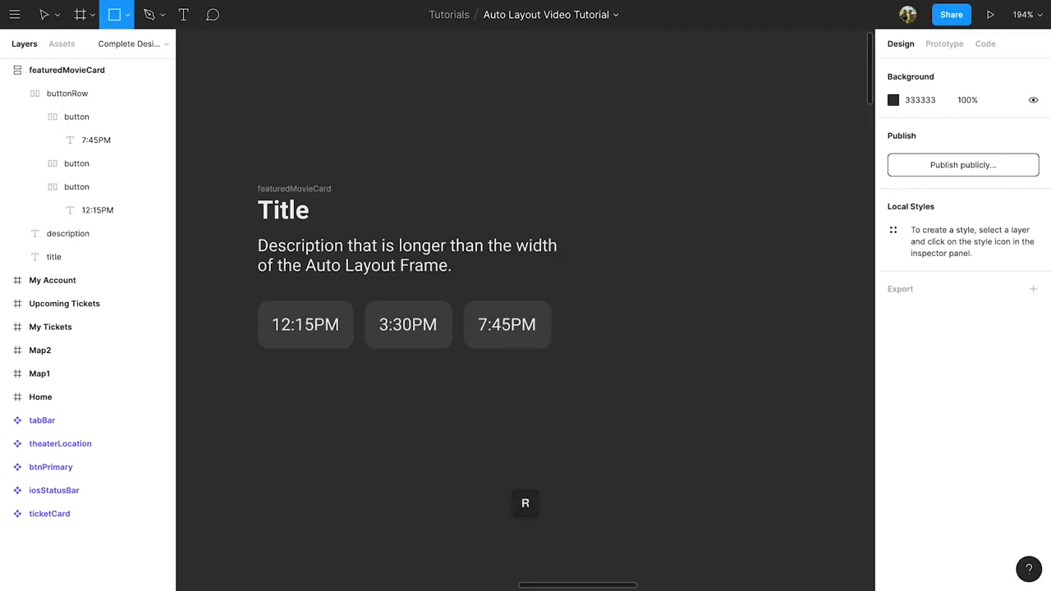
{"action": "left_click", "coordinate": [679, 169]}
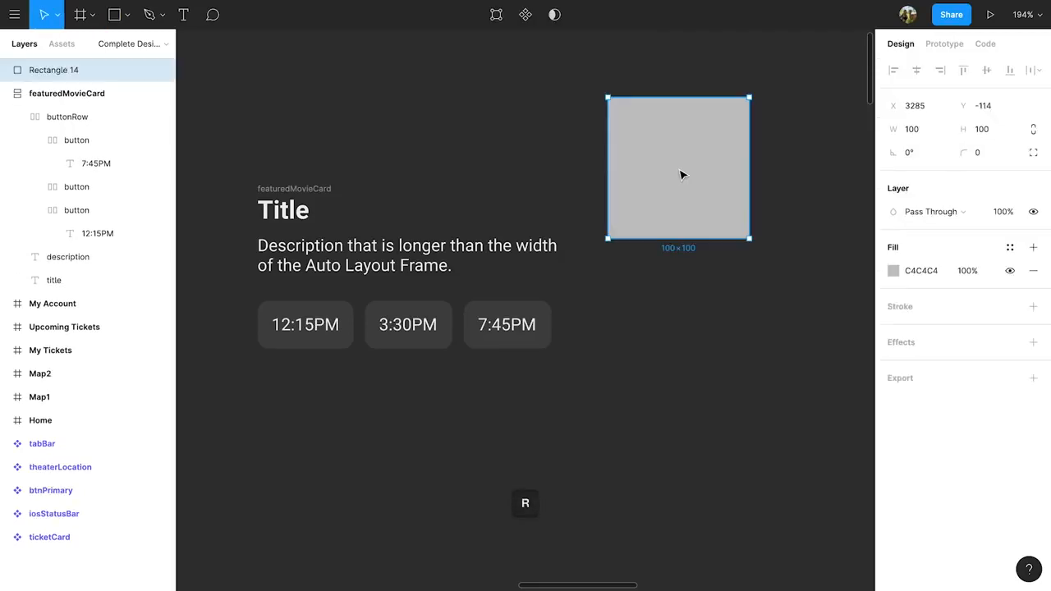
{"action": "left_click", "coordinate": [934, 131]}
{"action": "type", "text": "222"}
{"action": "left_click", "coordinate": [991, 134]}
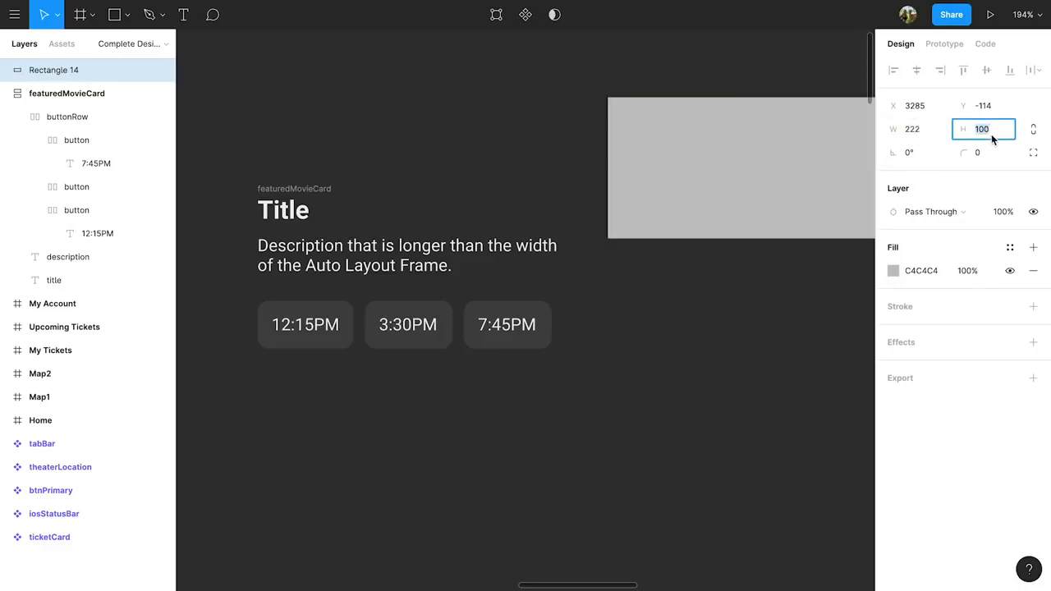
{"action": "type", "text": "328"}
{"action": "key", "text": "Return"}
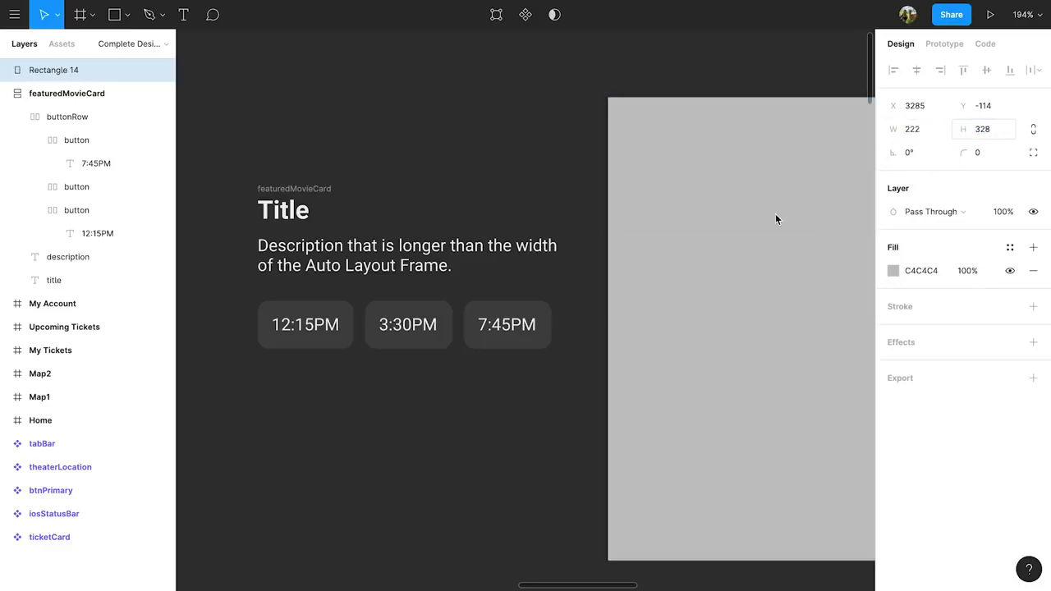
{"action": "scroll", "coordinate": [619, 249], "scroll_direction": "down", "scroll_amount": 5}
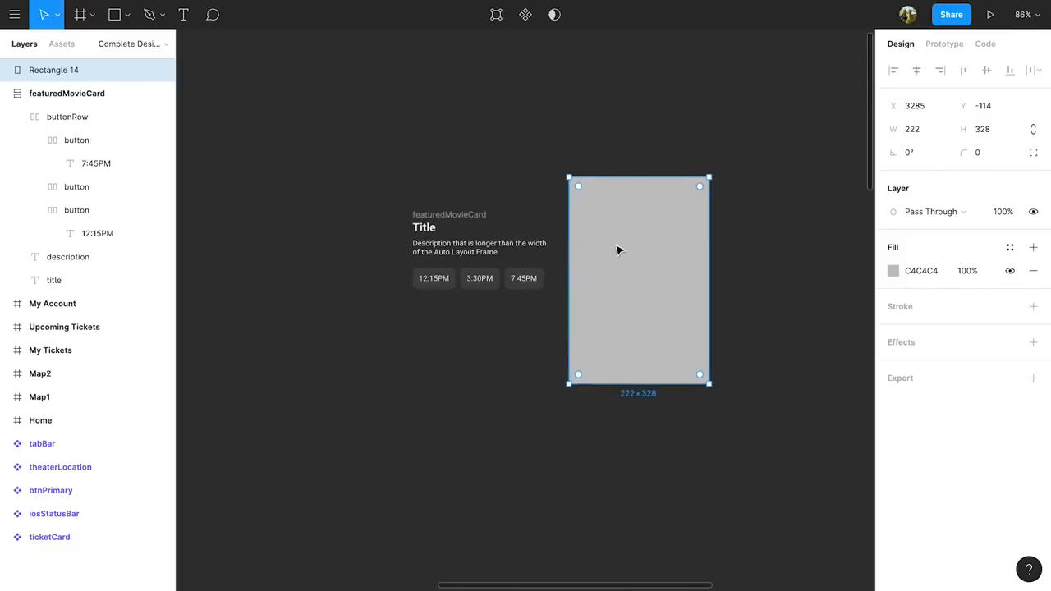
- Give the 222 × 328 rectangle a 555555 fill and a corner radius of 8
{"action": "left_click", "coordinate": [917, 271]}
{"action": "type", "text": "5"}
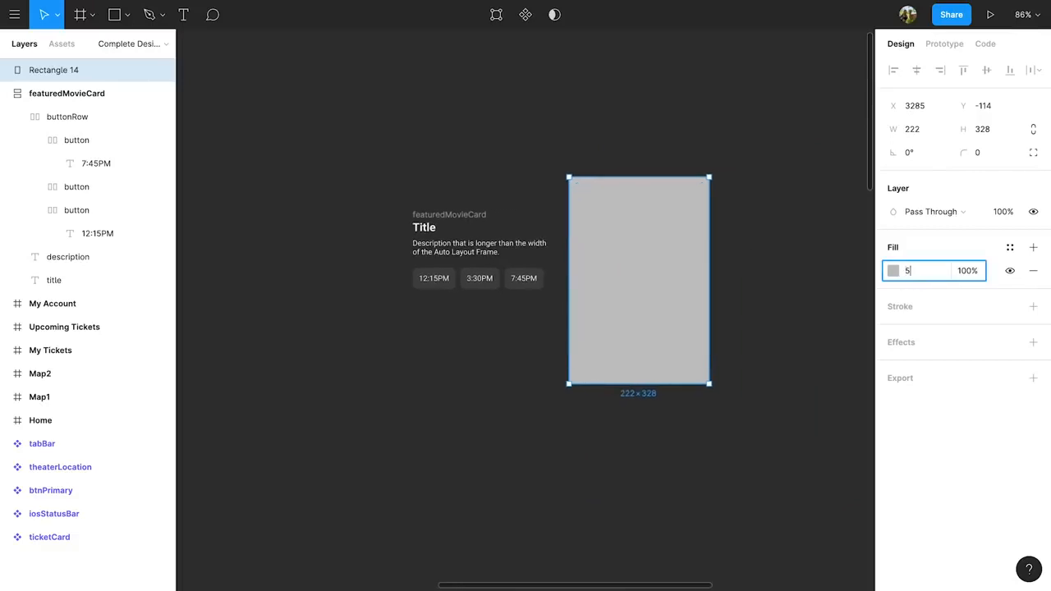
{"action": "key", "text": "Return"}
{"action": "left_click", "coordinate": [990, 154]}
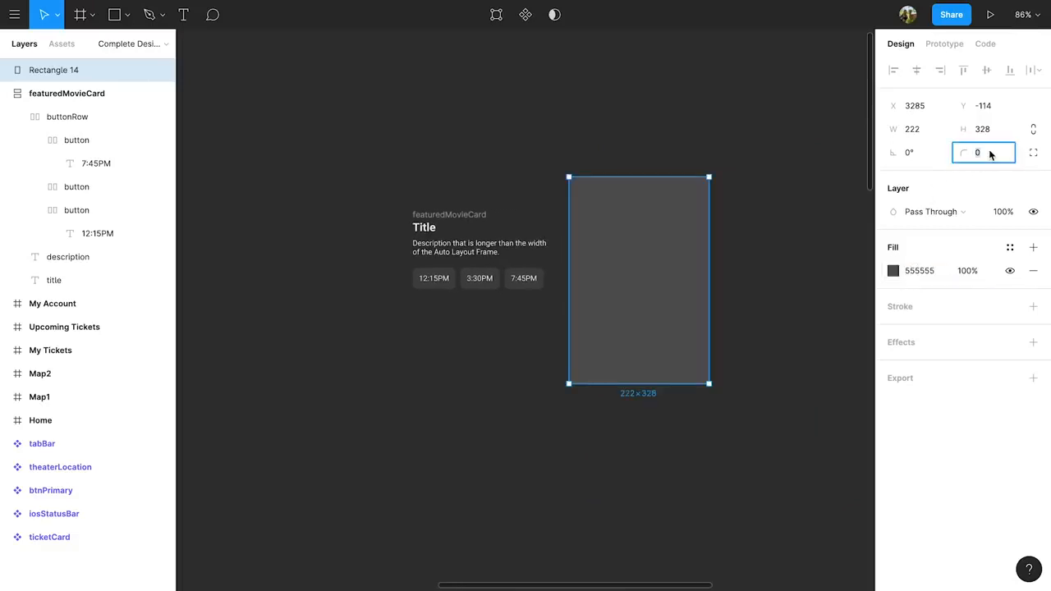
{"action": "type", "text": "8"}
{"action": "key", "text": "Return"}
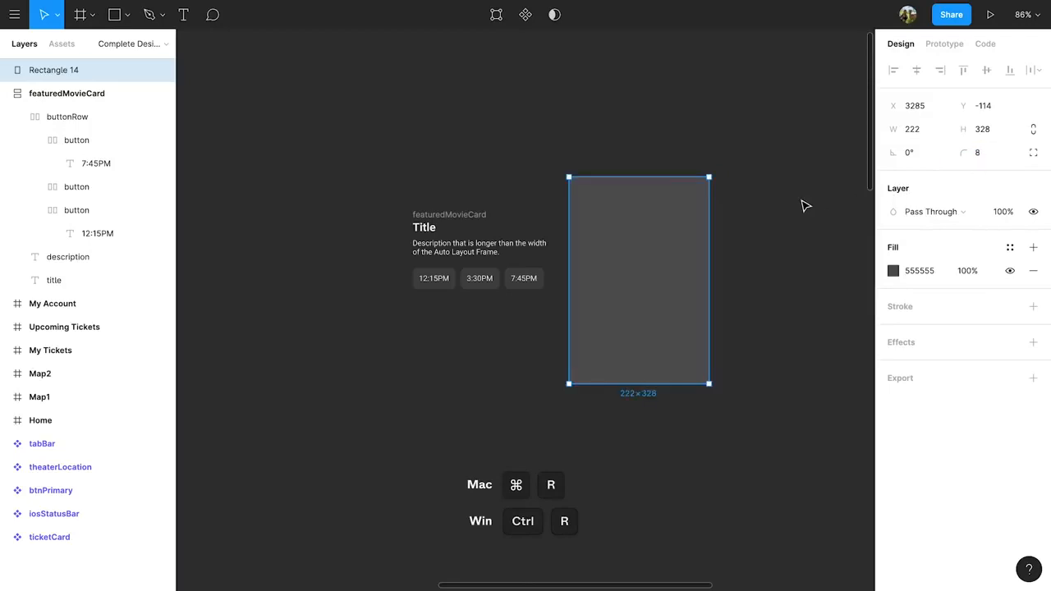
- Rename the rectangle as moviePoster
{"action": "key", "text": "ctrl+r"}
{"action": "type", "text": "moviePos"}
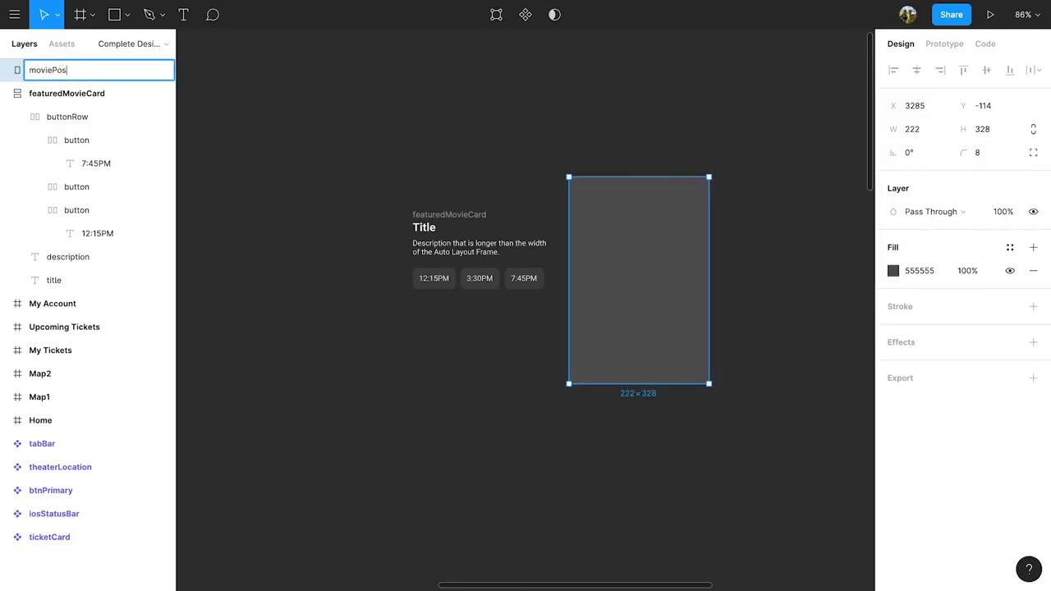
{"action": "type", "text": "ter"}
{"action": "key", "text": "Return"}
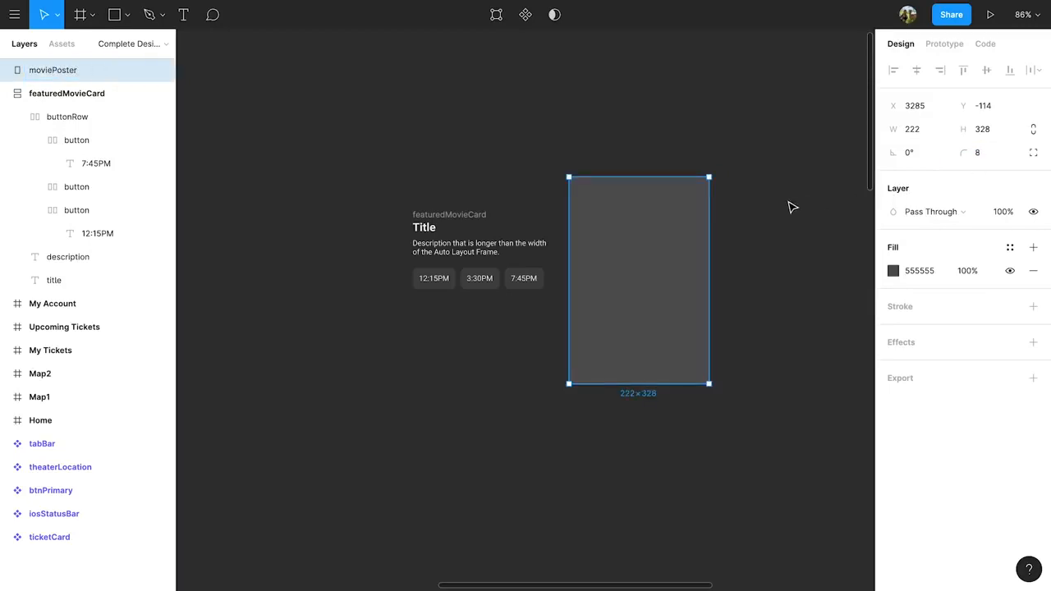
- Move moviePoster into the featuredMovieCard auto layout frame as its first item, above the title
{"action": "left_click_drag", "start_coordinate": [656, 309], "coordinate": [503, 229]}
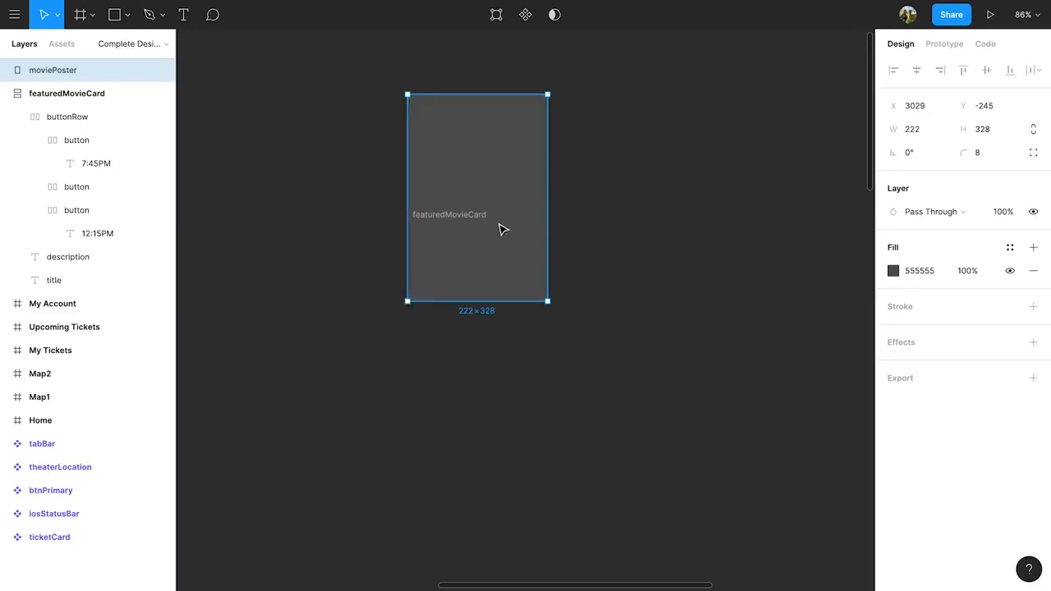
{"action": "left_click_drag", "start_coordinate": [503, 230], "coordinate": [459, 226]}
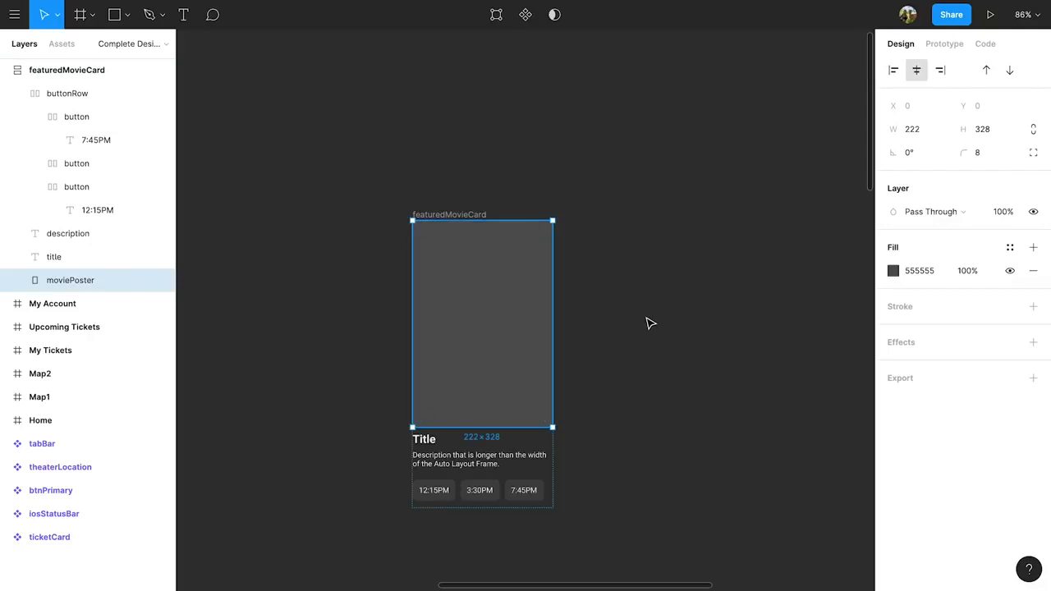
{"action": "left_click", "coordinate": [648, 323]}
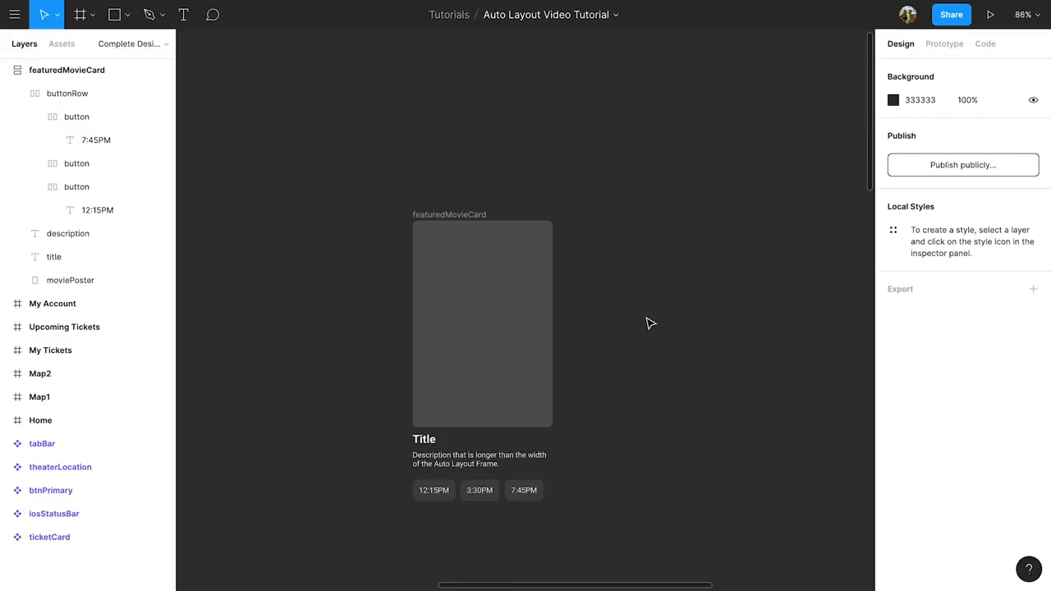
- Set featuredMovieCard's horizontal and vertical padding to 16 and switch the frame to fixed width
{"action": "left_click", "coordinate": [466, 215]}
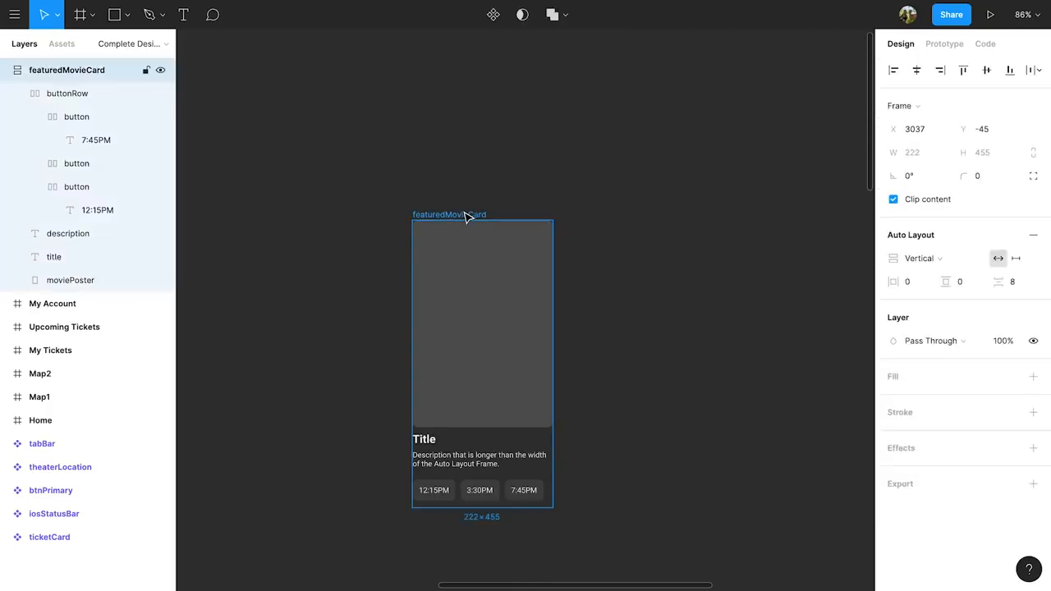
{"action": "left_click", "coordinate": [908, 281]}
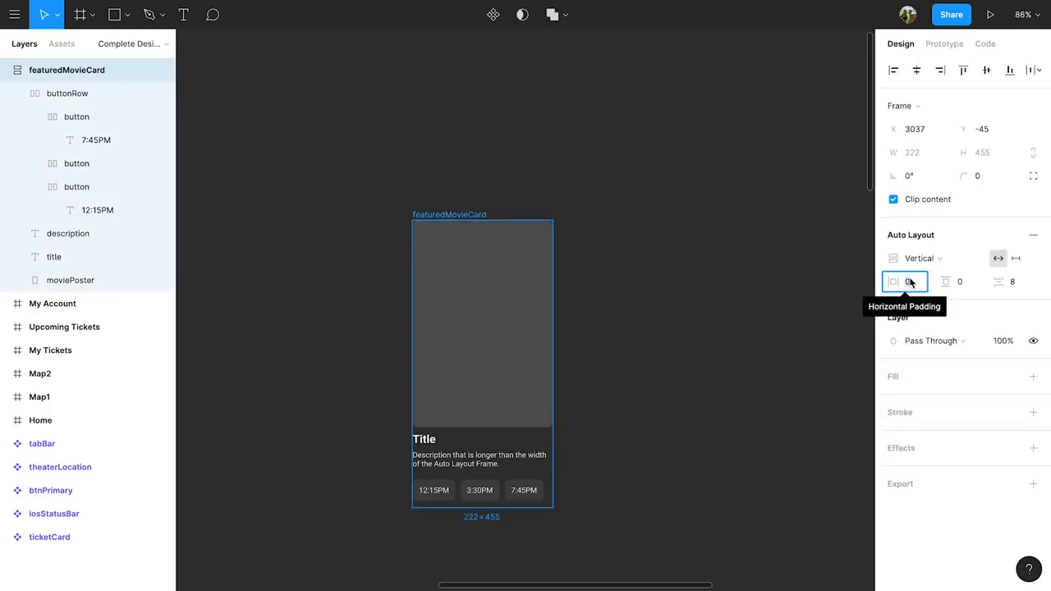
{"action": "type", "text": "16"}
{"action": "key", "text": "Tab"}
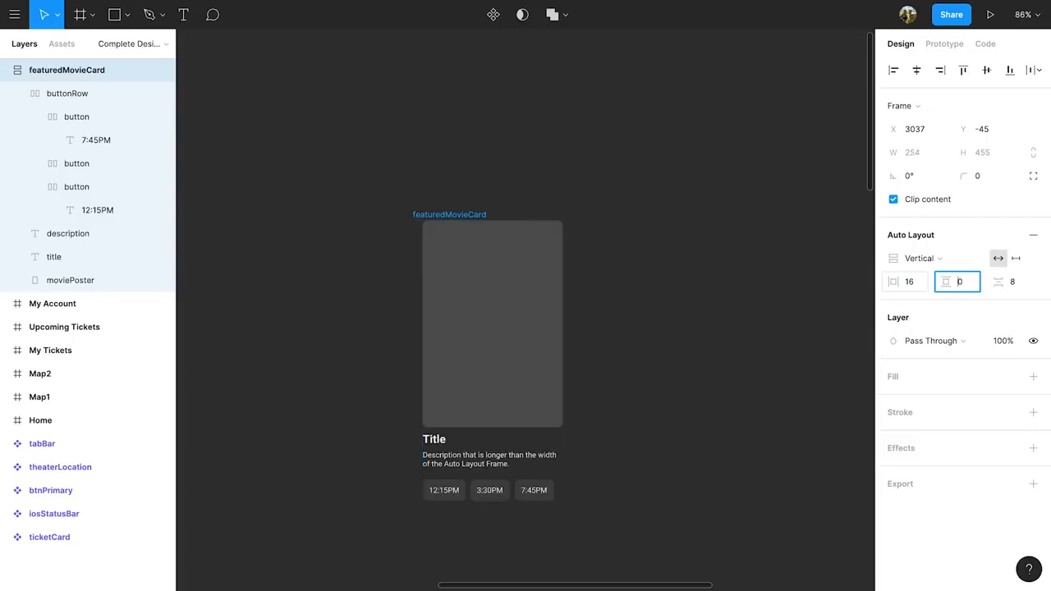
{"action": "type", "text": "16"}
{"action": "key", "text": "Return"}
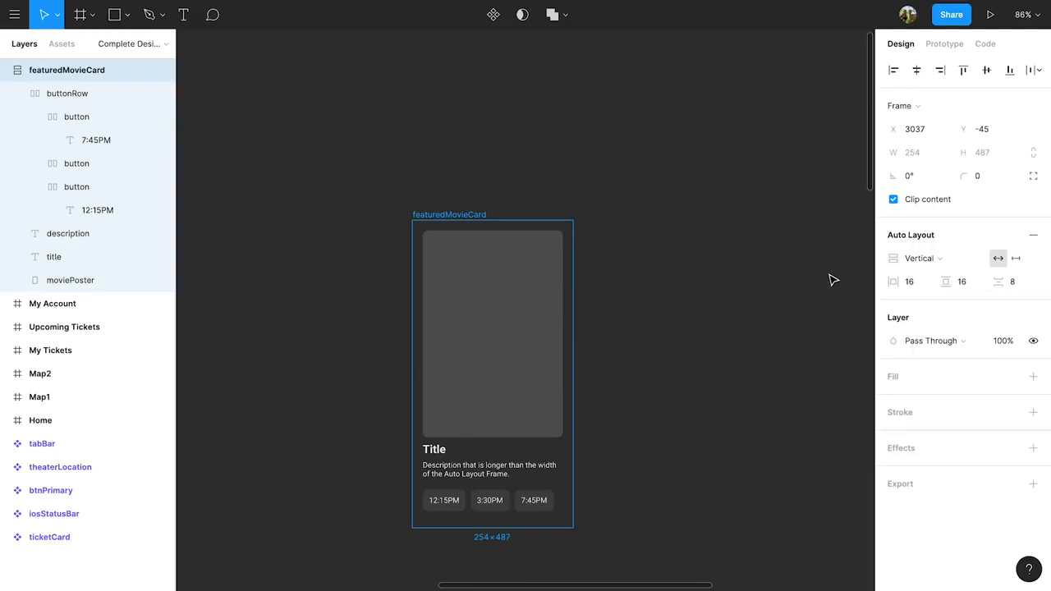
{"action": "left_click", "coordinate": [1017, 259]}
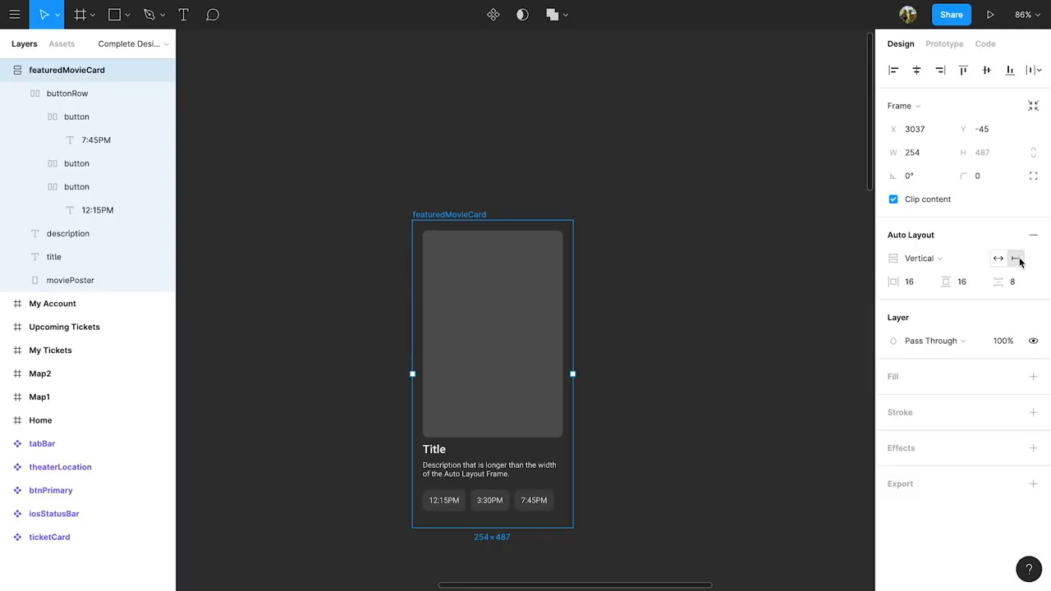
- Turn the featuredMovieCard frame into a component
{"action": "scroll", "coordinate": [477, 344], "scroll_direction": "down", "scroll_amount": 3}
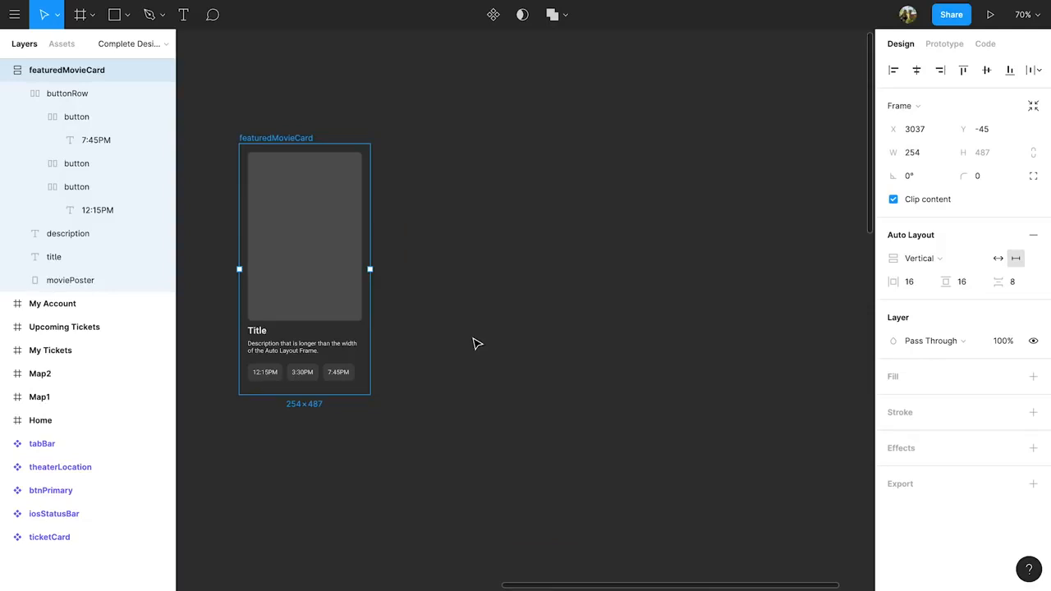
{"action": "left_click", "coordinate": [494, 20]}
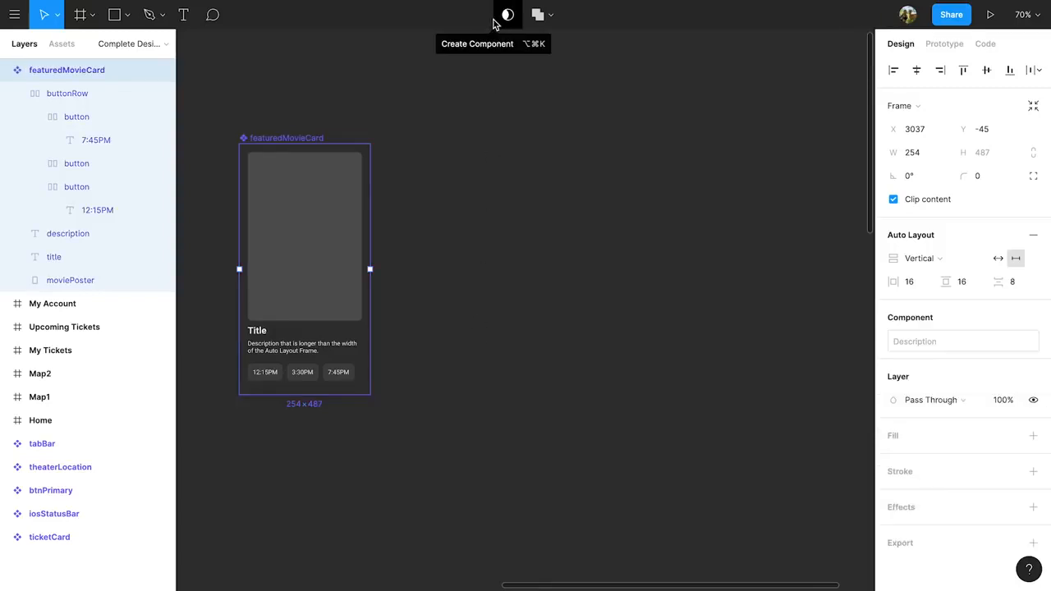
{"action": "left_click", "coordinate": [456, 226]}
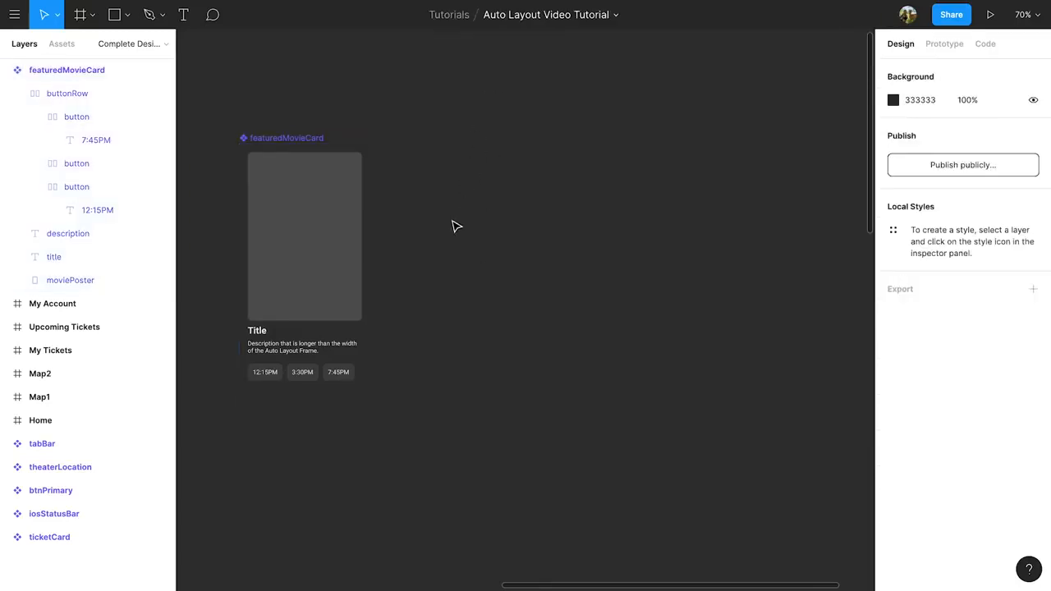
- Create four evenly spaced instances of featuredMovieCard in a row beside the master component
{"action": "left_click", "coordinate": [340, 227]}
{"action": "left_click_drag", "start_coordinate": [315, 228], "coordinate": [641, 219]}
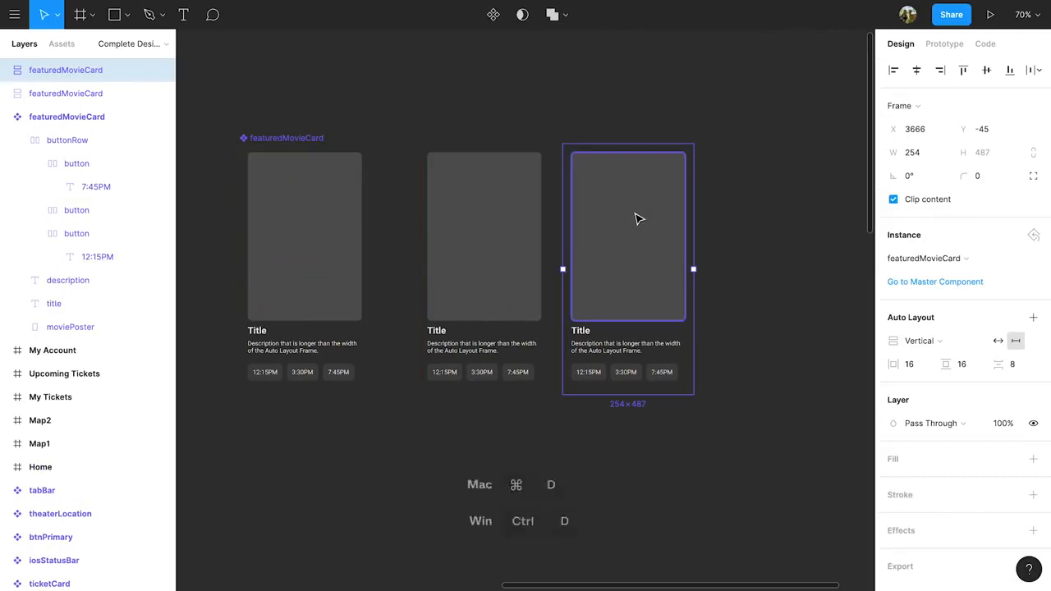
{"action": "key", "text": "ctrl+d"}
{"action": "key", "text": "ctrl+d"}
- Wrap the four card instances in a horizontal auto layout frame with 0 spacing between items
{"action": "scroll", "coordinate": [632, 219], "scroll_direction": "down", "scroll_amount": 1}
{"action": "left_click_drag", "start_coordinate": [296, 123], "coordinate": [849, 421]}
{"action": "key", "text": "shift+a"}
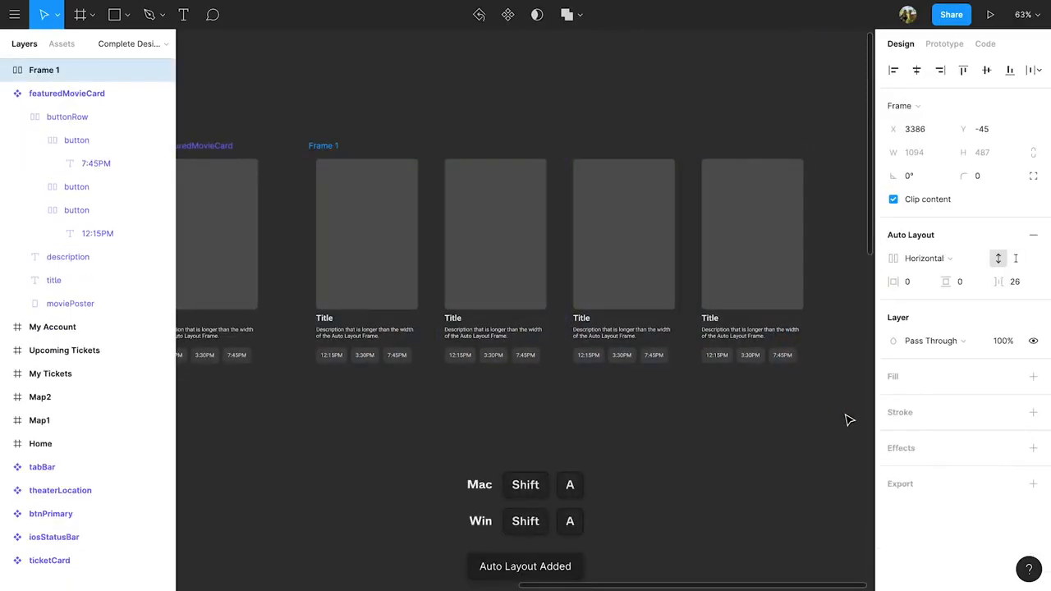
{"action": "left_click", "coordinate": [1019, 282]}
{"action": "type", "text": "0"}
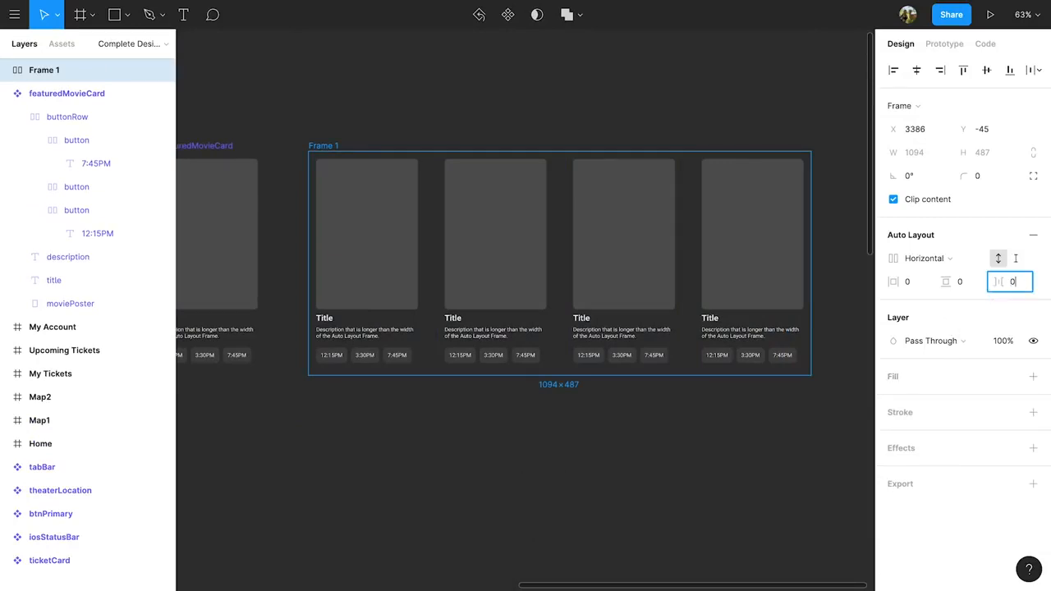
{"action": "key", "text": "Return"}
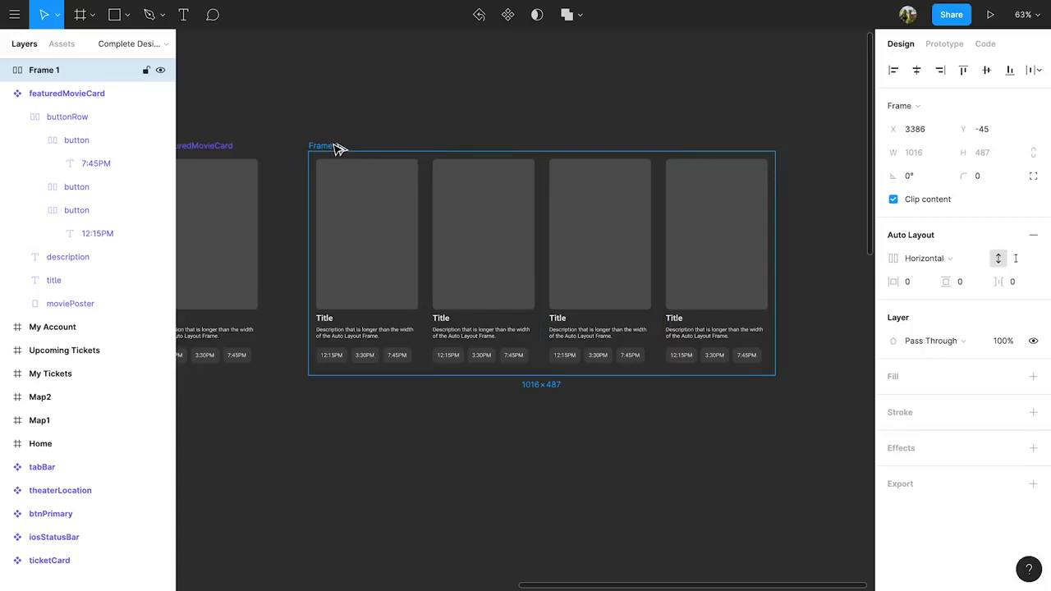
- Enclose the auto layout row of cards in a regular frame and set that frame's width to 375
{"action": "key", "text": "ctrl+alt+g"}
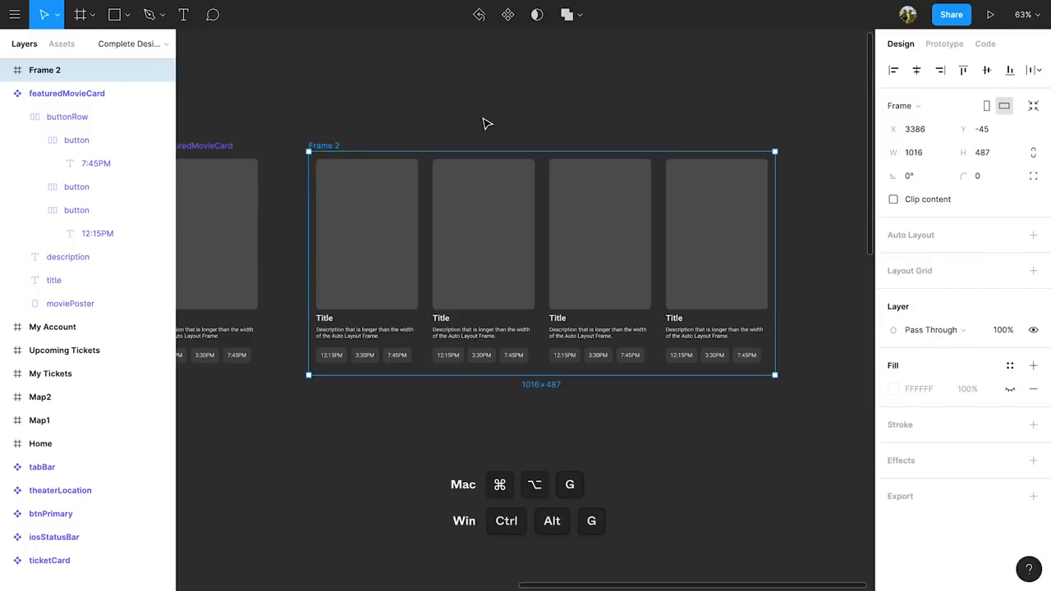
{"action": "left_click", "coordinate": [920, 154]}
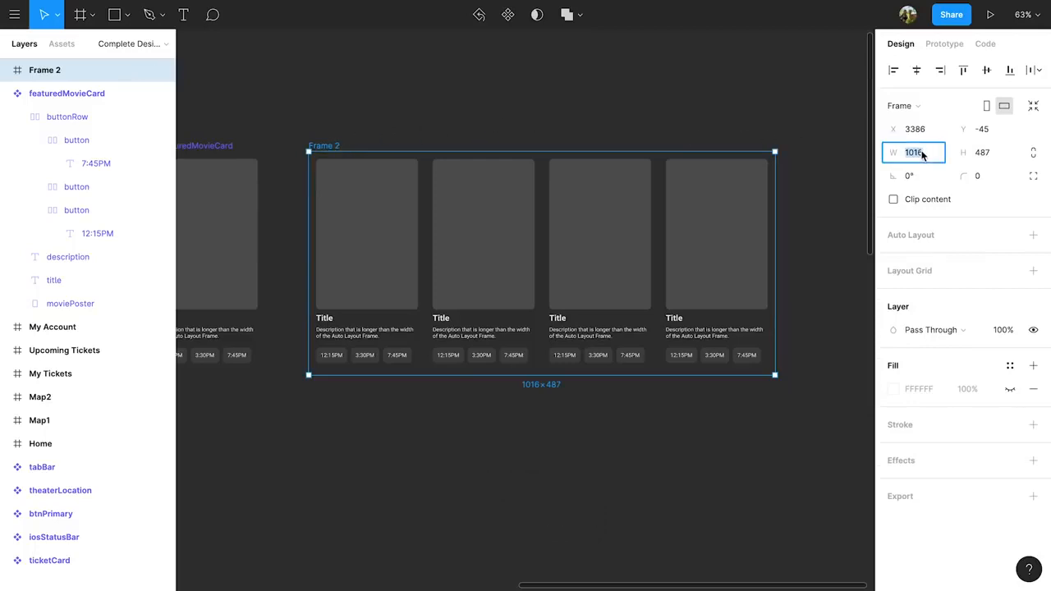
{"action": "type", "text": "375"}
{"action": "key", "text": "Return"}
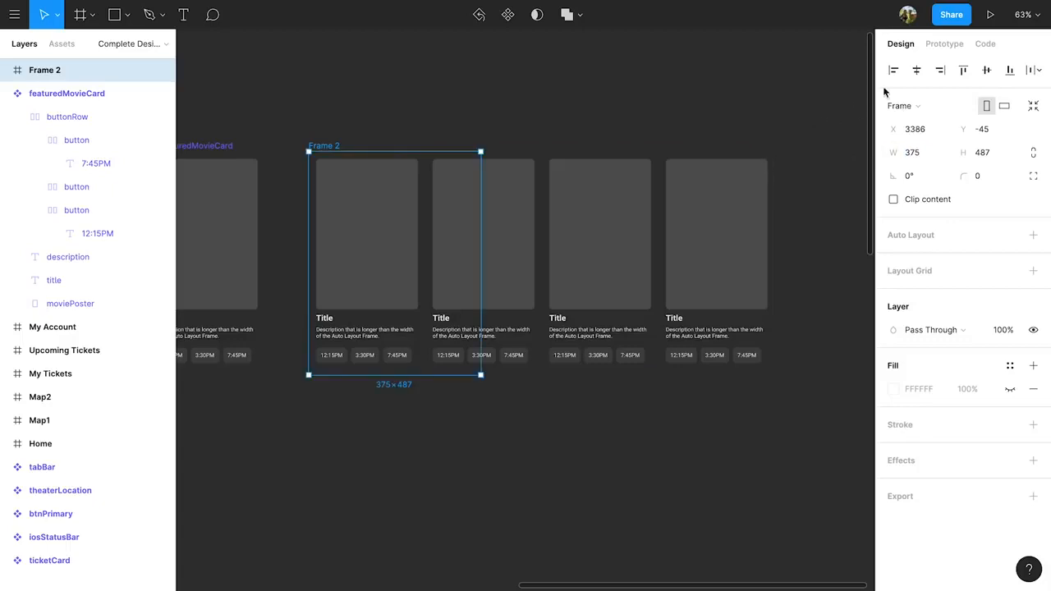
- Set the 375-wide frame's prototype overflow behavior to Horizontal Scrolling
{"action": "left_click", "coordinate": [944, 43]}
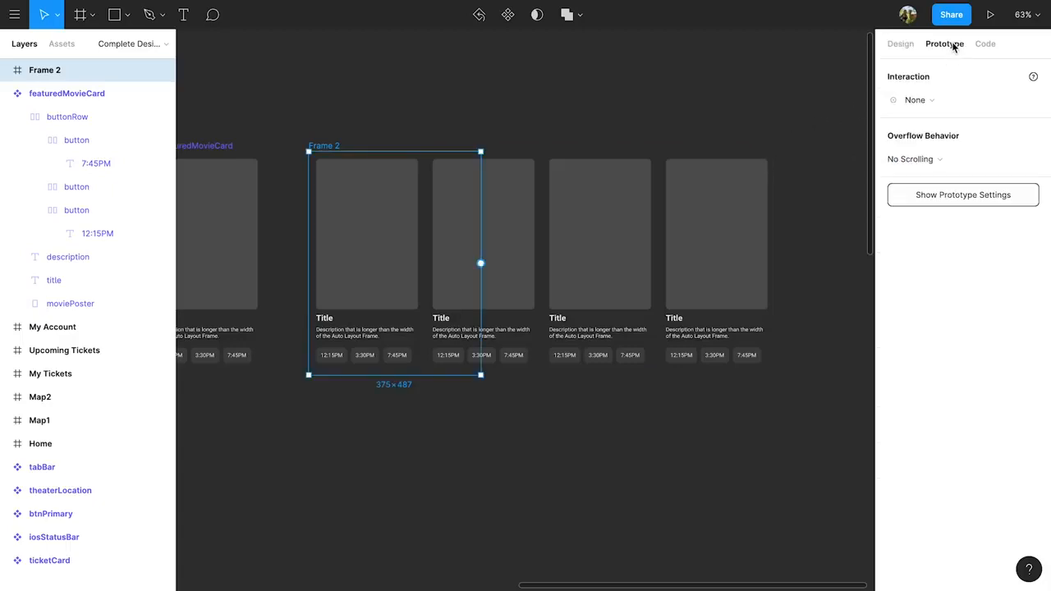
{"action": "left_click", "coordinate": [926, 158]}
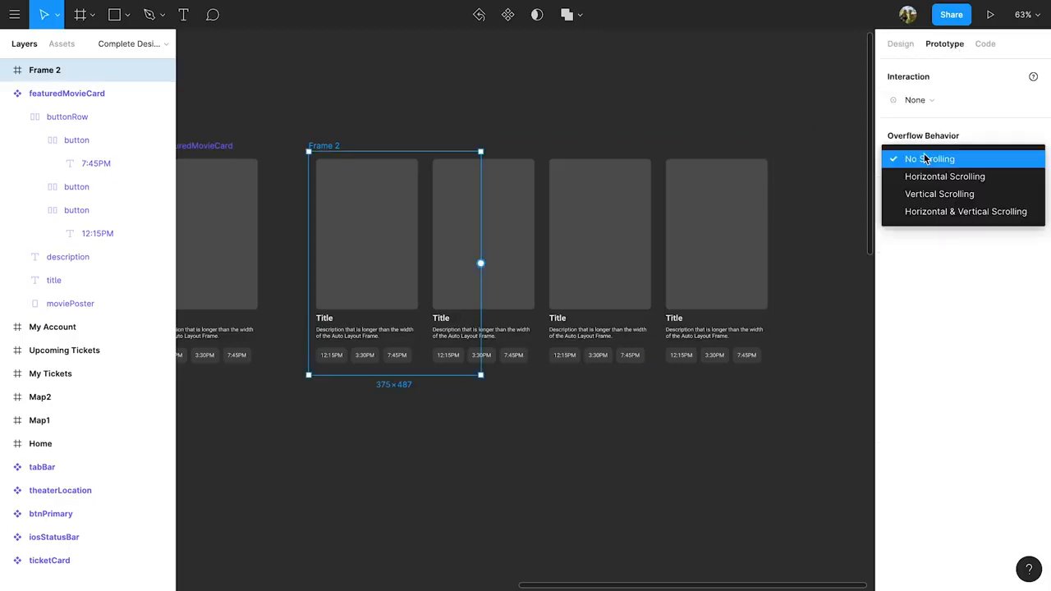
{"action": "left_click", "coordinate": [973, 179]}
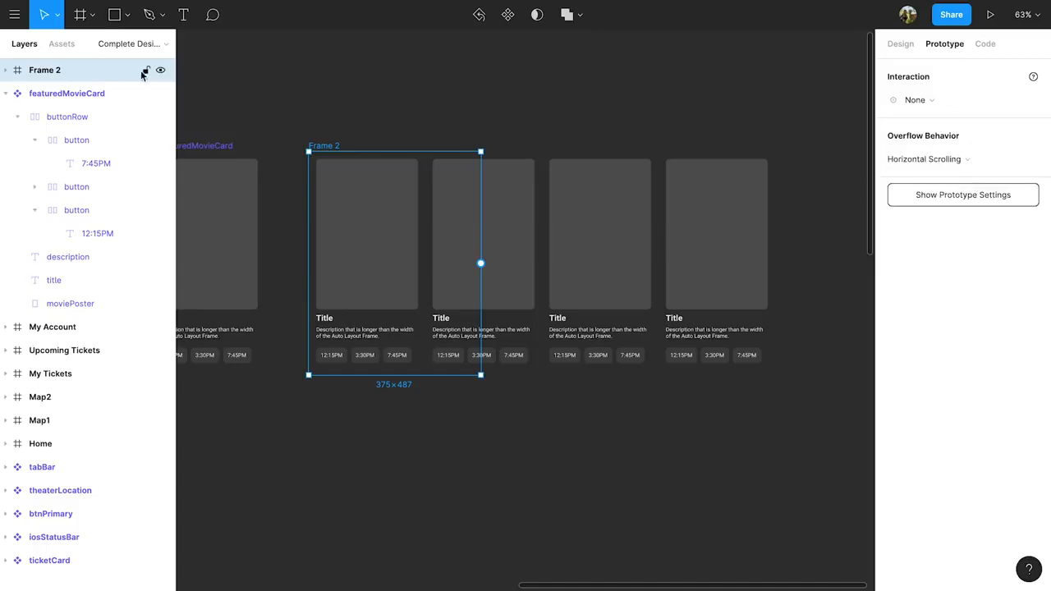
- Rename the scrolling frame around the cards as featuredMovieList
{"action": "right_click", "coordinate": [98, 70]}
{"action": "left_click", "coordinate": [173, 248]}
{"action": "type", "text": "featuredMovieList"}
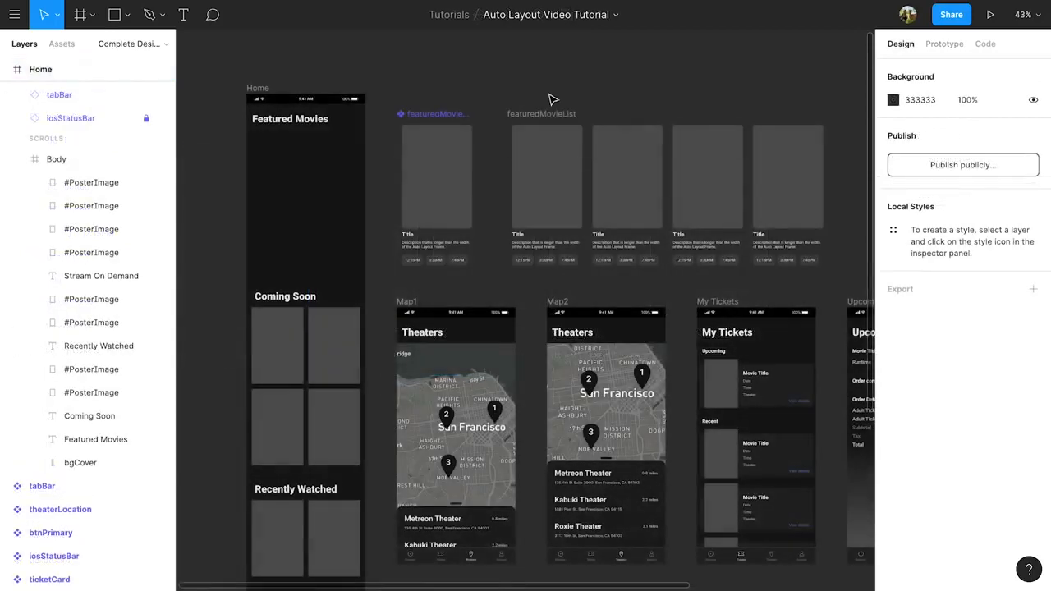
- Move featuredMovieList into the Home screen's Body below the Featured Movies heading, at X 0 and Y 82
{"action": "left_click", "coordinate": [543, 112]}
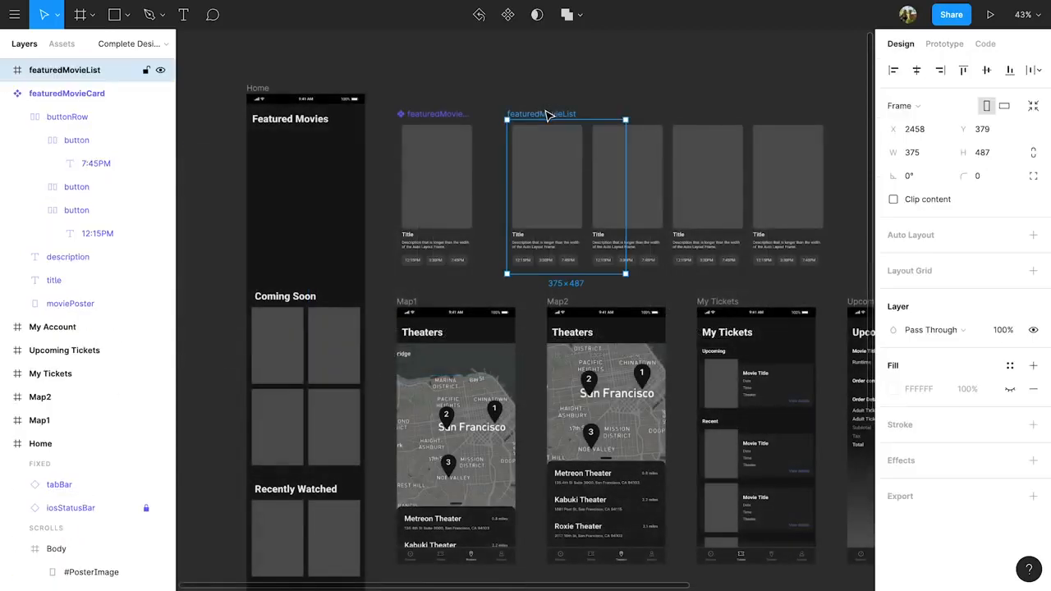
{"action": "left_click_drag", "start_coordinate": [542, 112], "coordinate": [293, 132]}
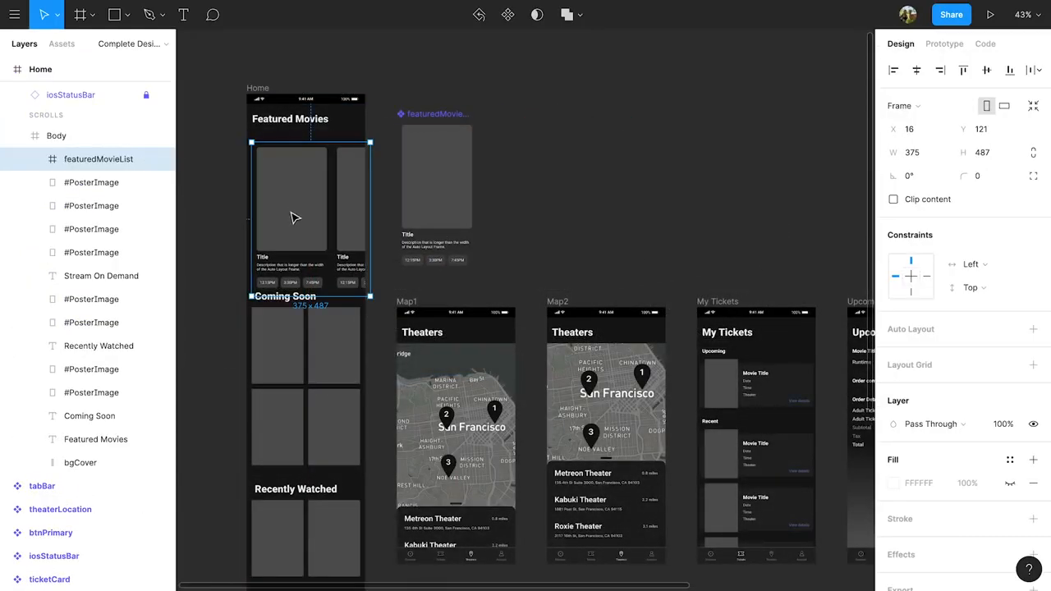
{"action": "left_click_drag", "start_coordinate": [292, 210], "coordinate": [285, 200]}
{"action": "key", "text": "Up"}
{"action": "key", "text": "Up"}
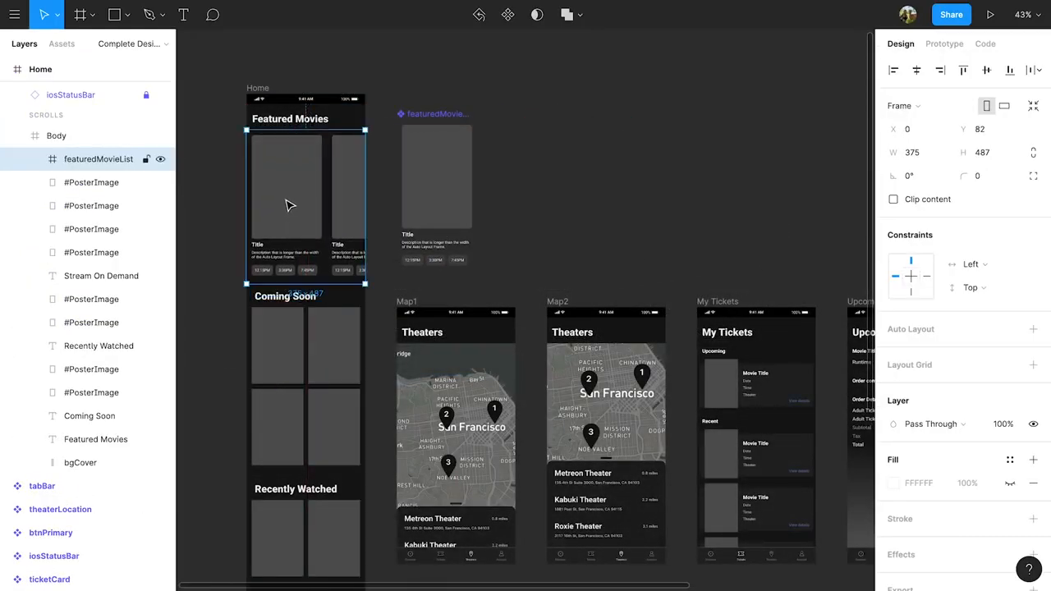
{"action": "left_click", "coordinate": [227, 213]}
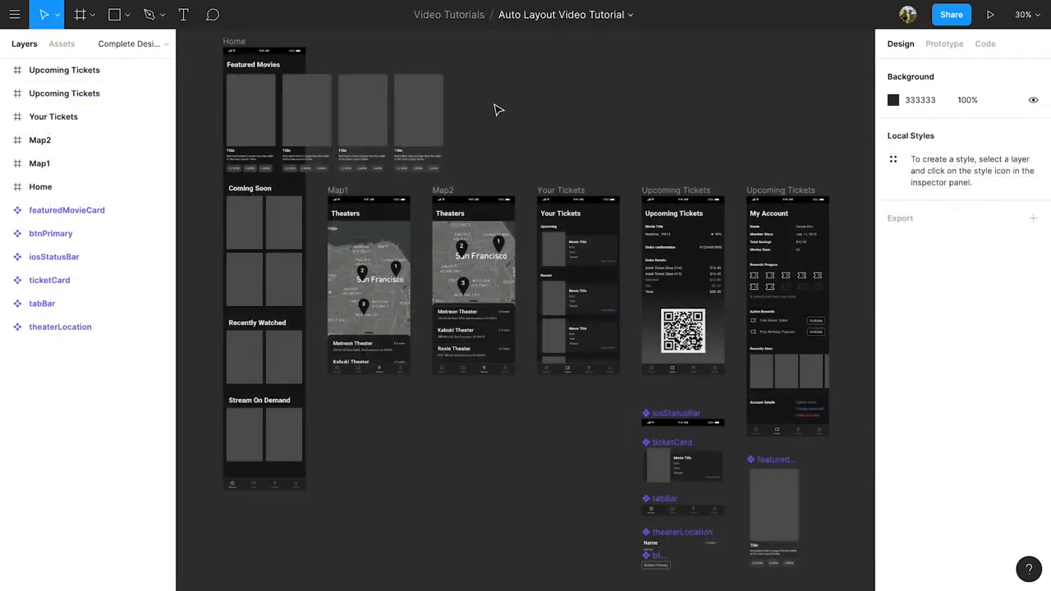
- Run the Google Sheets Sync plugin to fetch and sync the spreadsheet data into the current page only
{"action": "right_click", "coordinate": [498, 109]}
{"action": "mouse_move", "coordinate": [593, 168]}
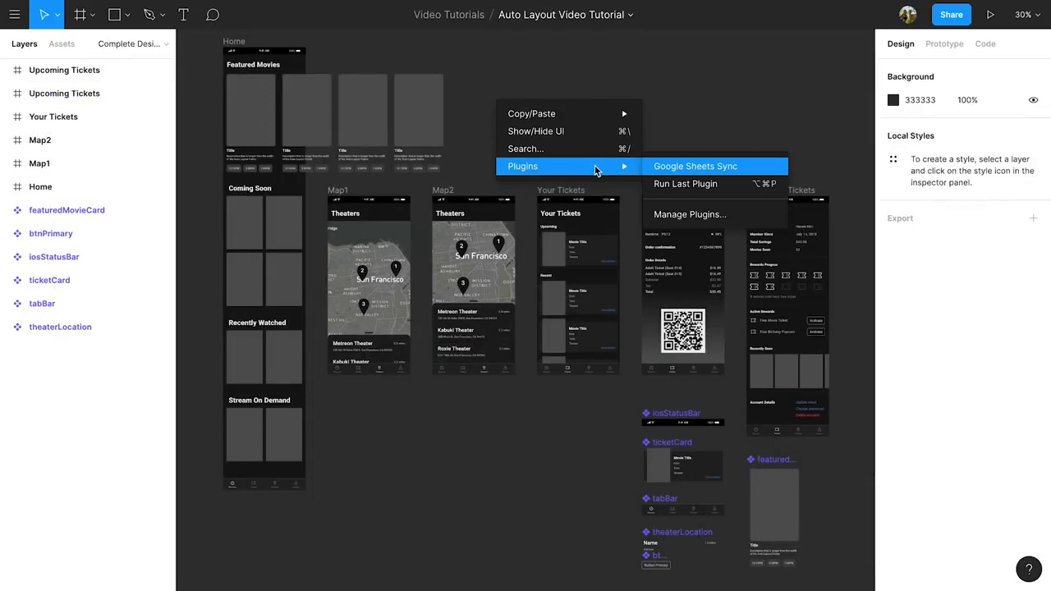
{"action": "left_click", "coordinate": [767, 168]}
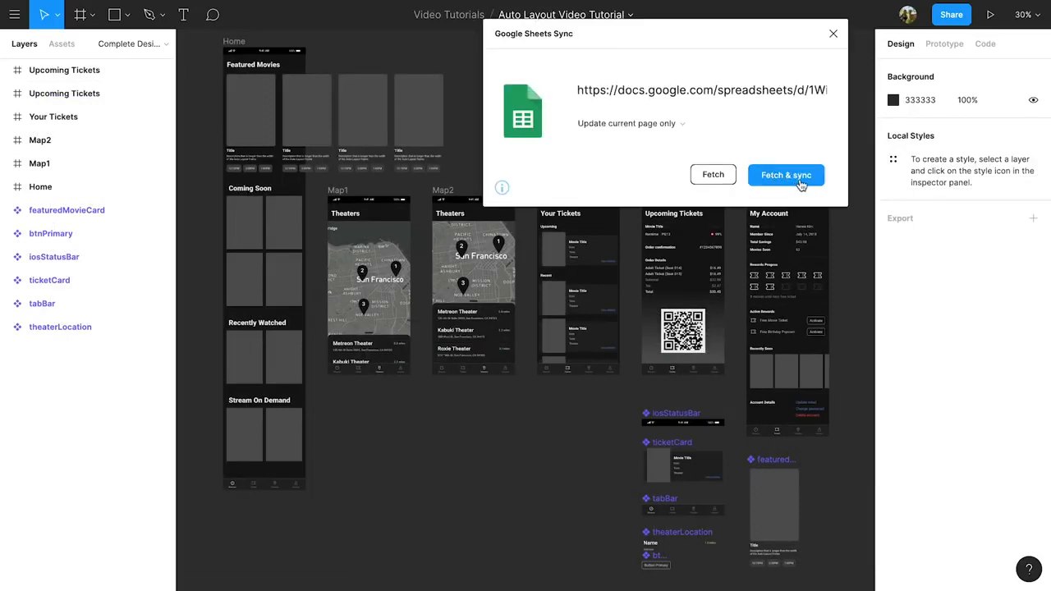
{"action": "left_click", "coordinate": [800, 180]}
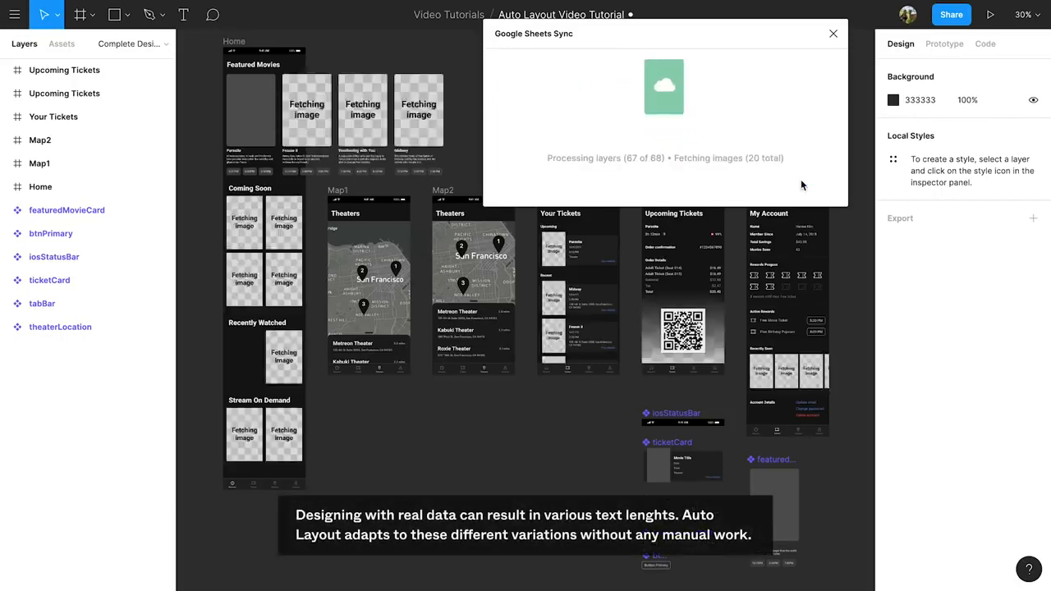